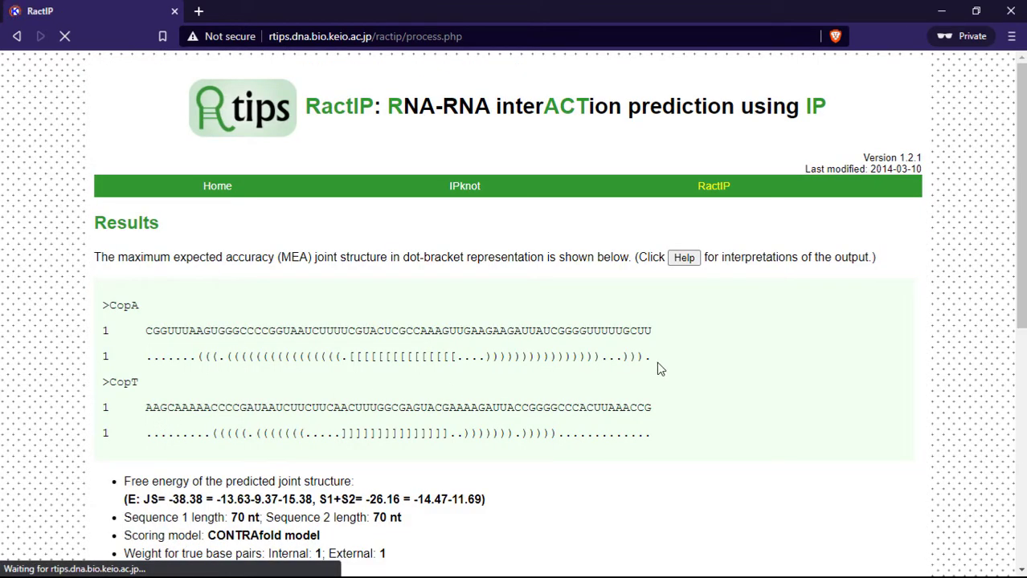
Review the RactIP results and download the arc drawing of the predicted joint structure as a PDF.
scroll(646, 374, down, 1)
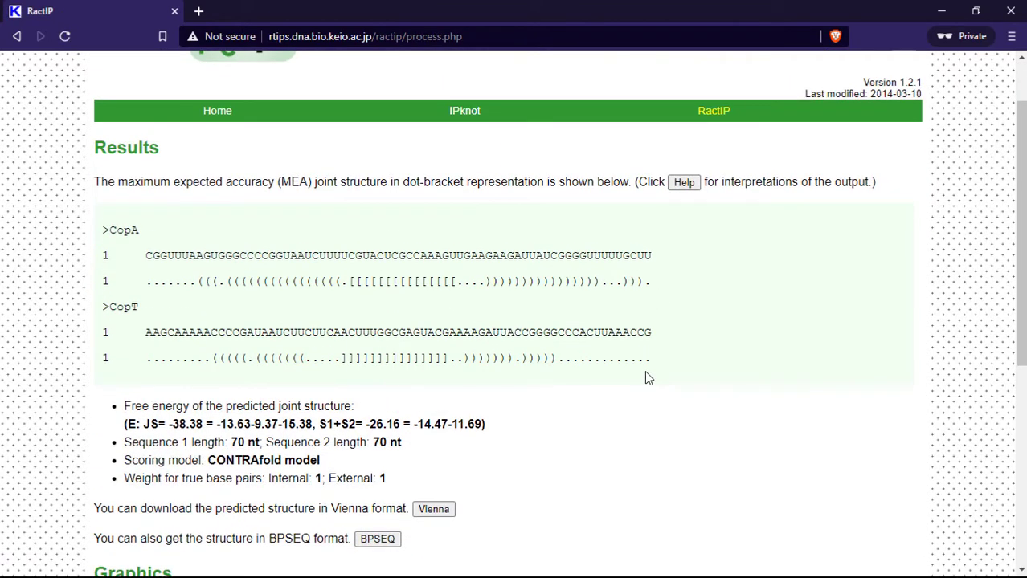
scroll(647, 378, down, 2)
scroll(647, 377, up, 1)
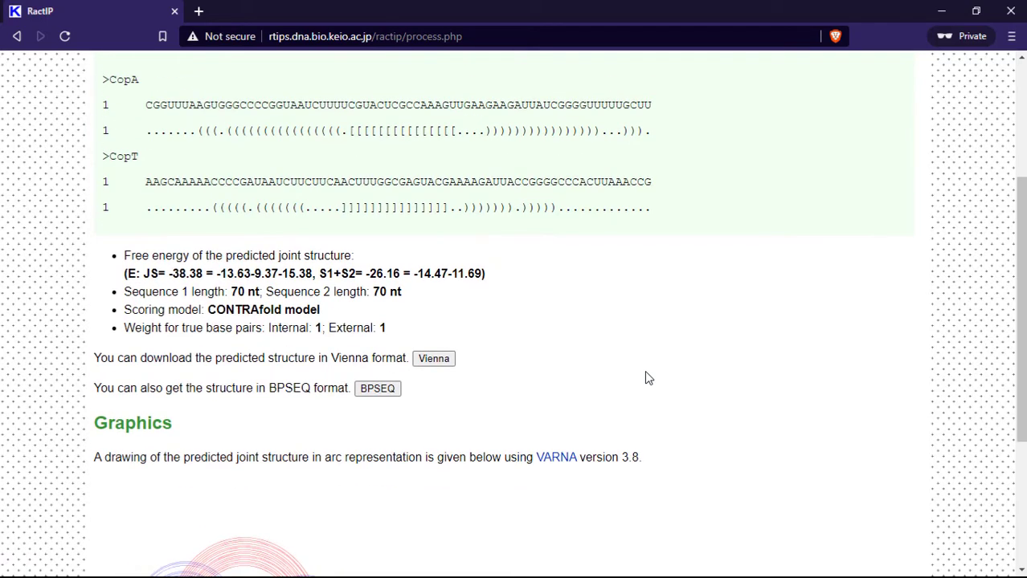
drag(1022, 324, 1020, 413)
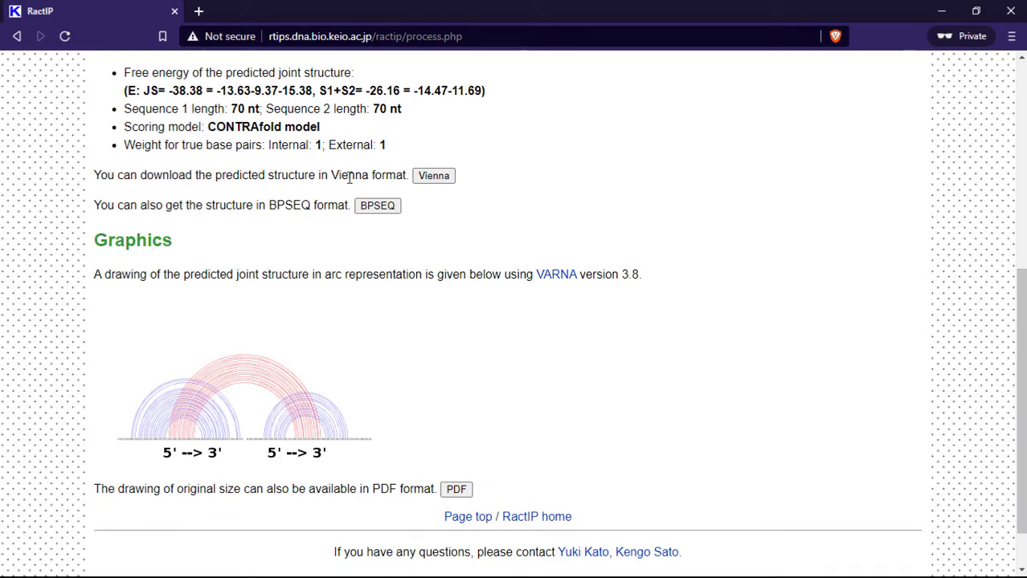
click(455, 488)
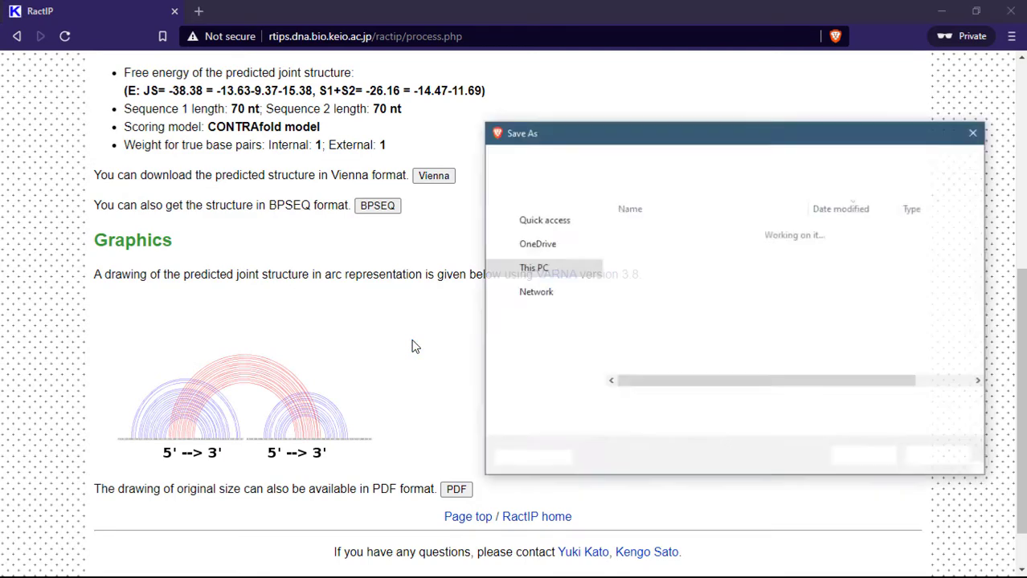
click(864, 456)
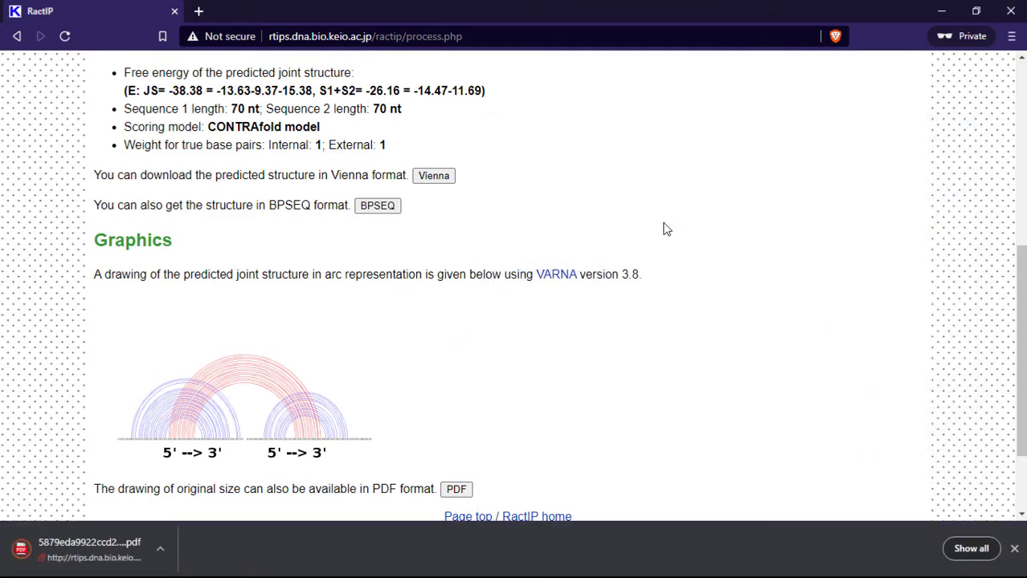
Download the predicted joint structure in both Vienna and BPSEQ formats.
click(431, 176)
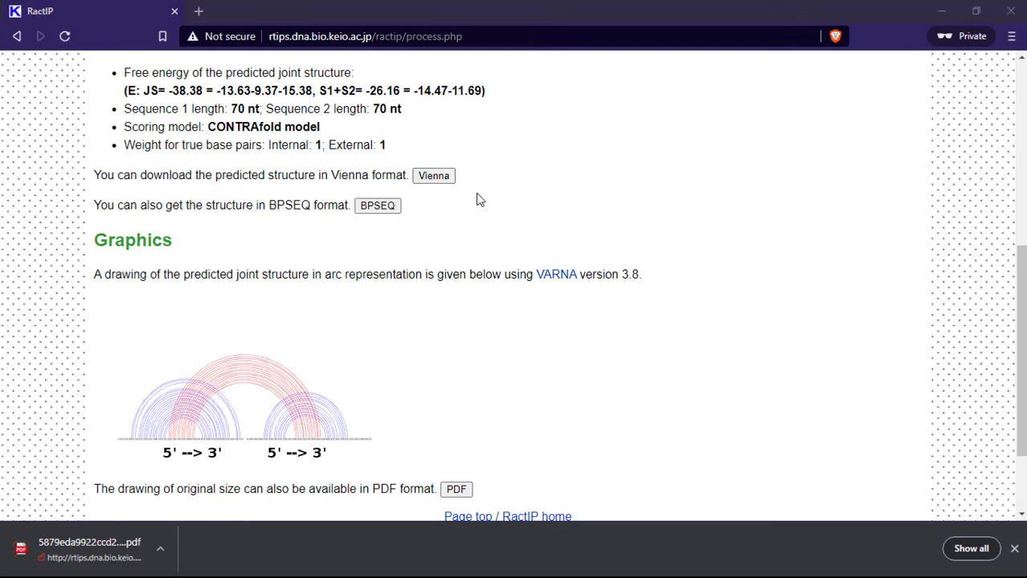
click(865, 457)
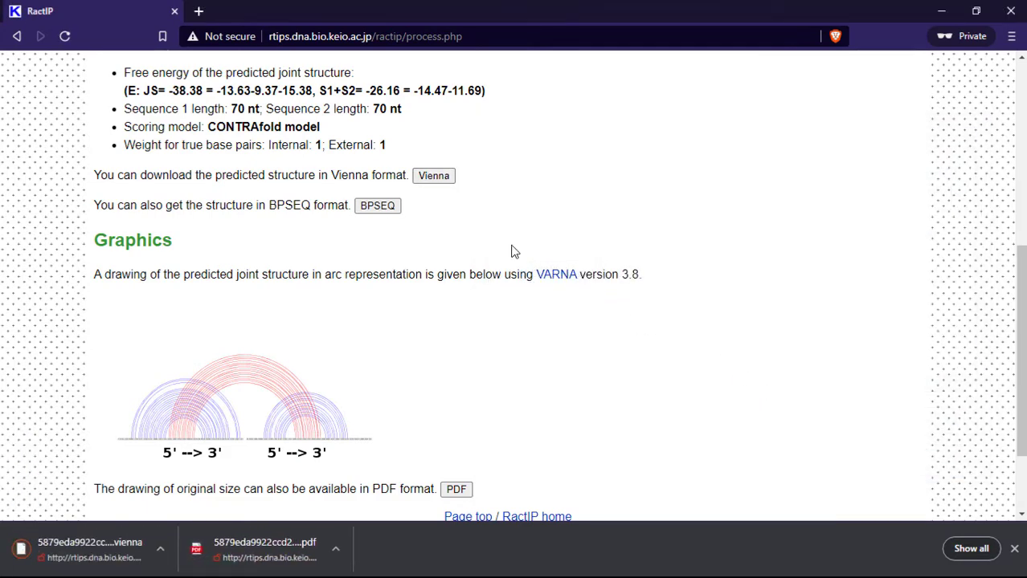
click(386, 210)
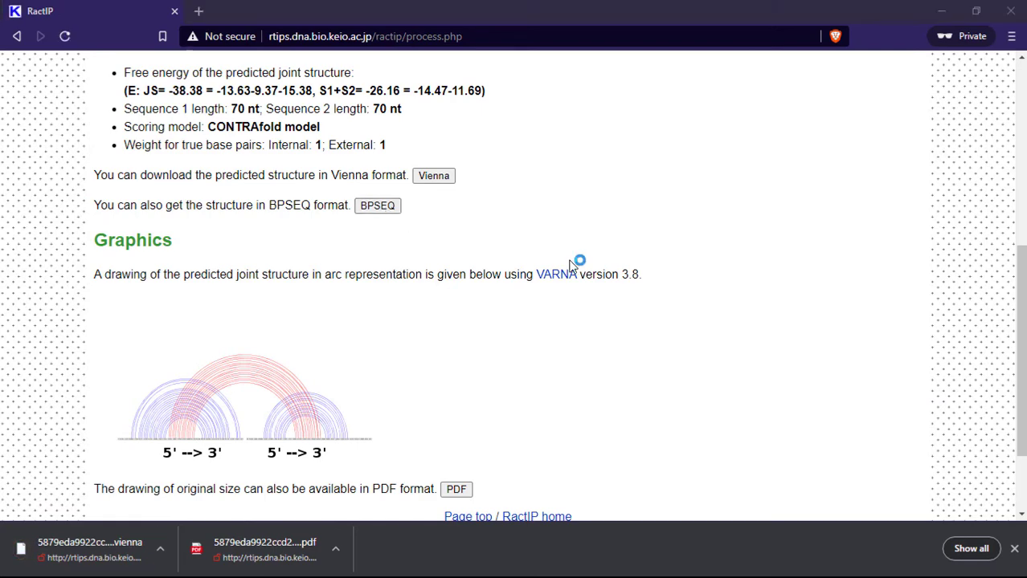
click(865, 457)
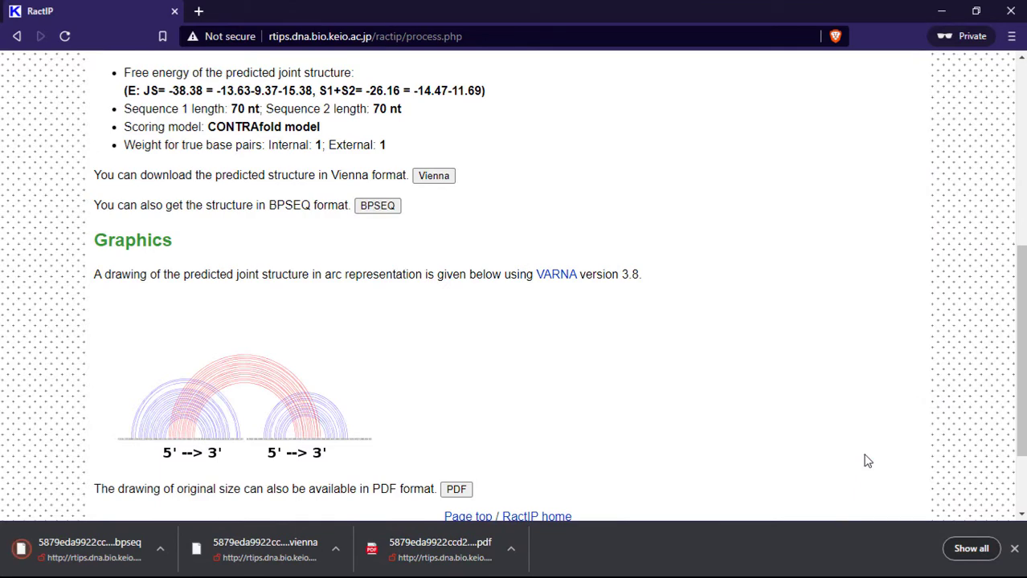
View the downloaded PDF drawing from the downloads list, and return to the RactIP results page.
click(968, 549)
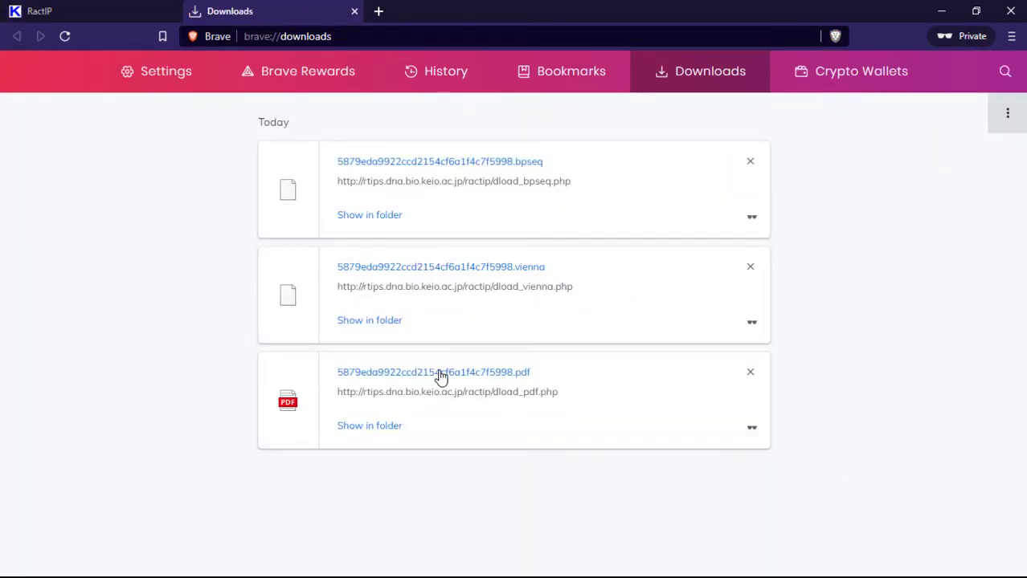
click(440, 373)
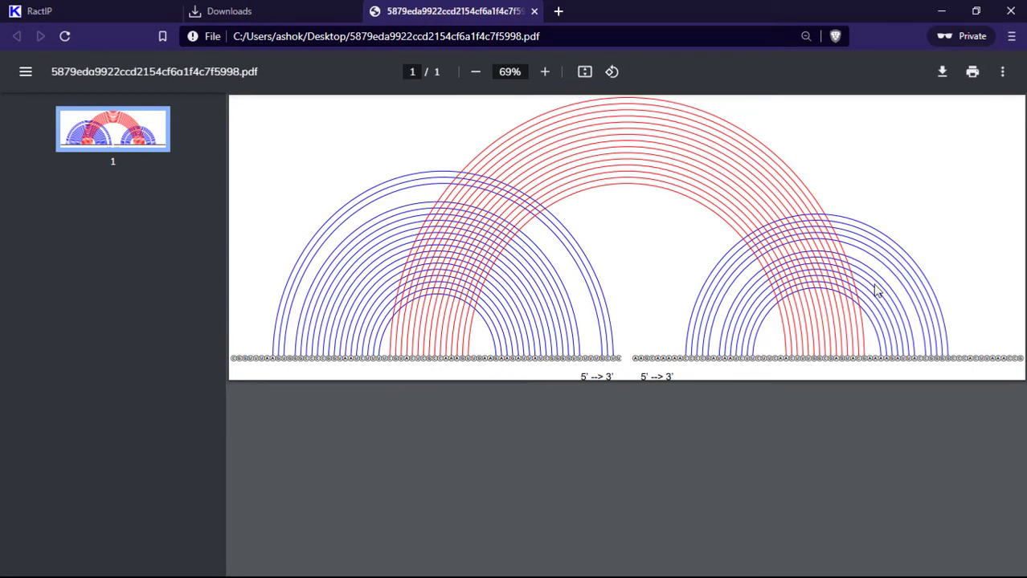
click(85, 10)
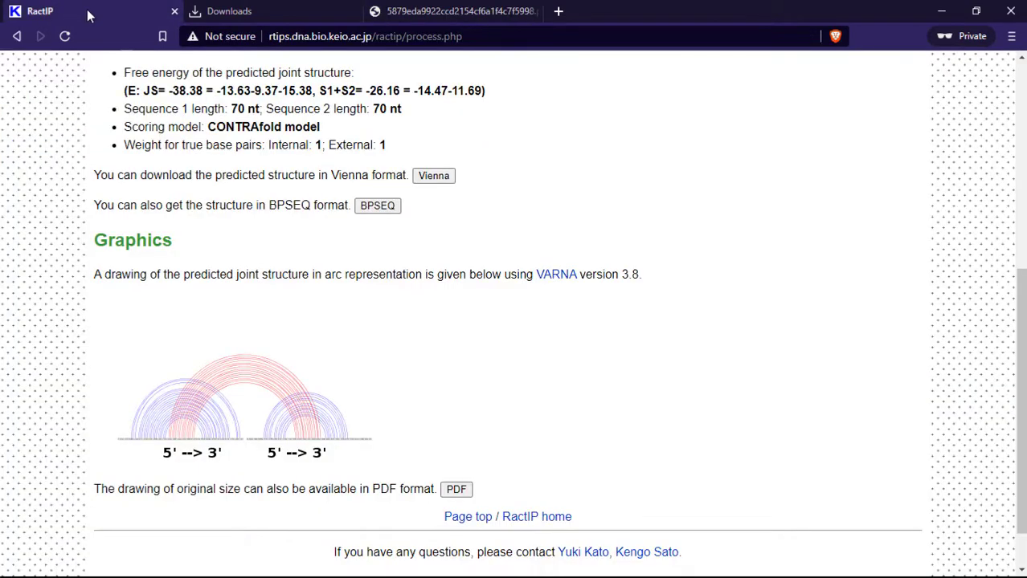
Open the linked VARNA website in a new tab and switch to it.
right_click(564, 281)
click(608, 287)
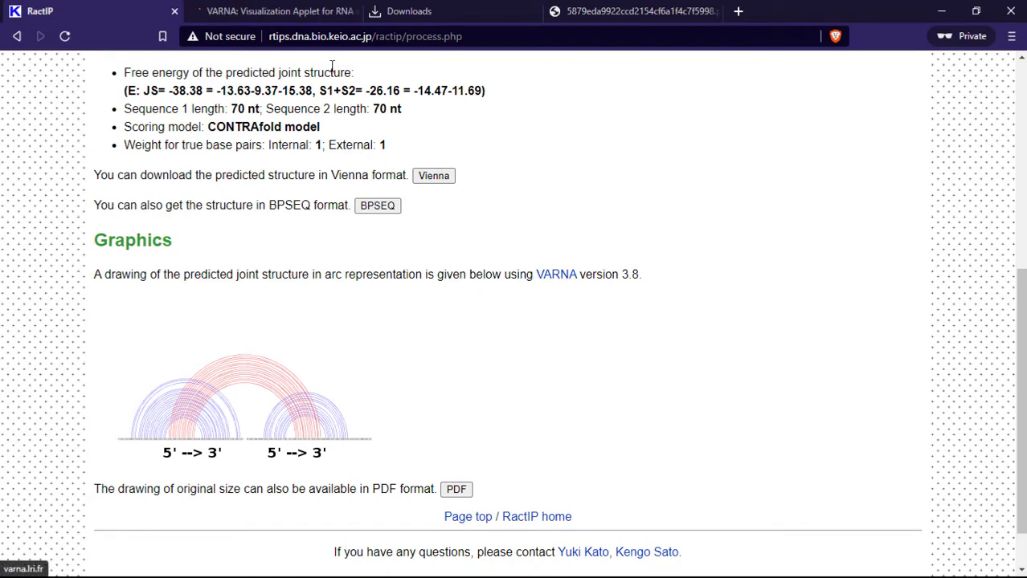
click(273, 13)
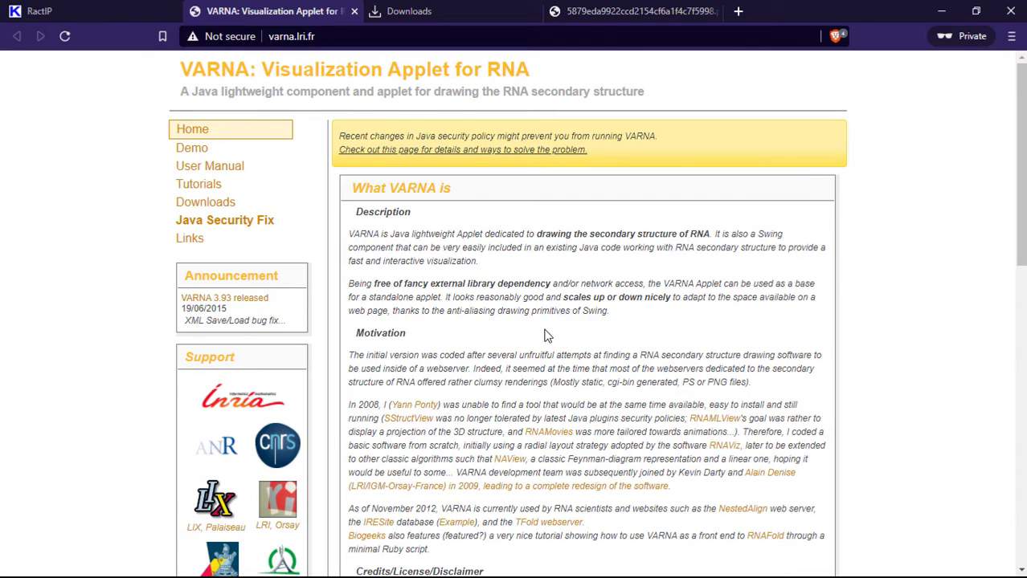
Read through the VARNA home page, including its description, main features and limitations.
scroll(543, 336, down, 1)
scroll(544, 336, up, 1)
scroll(544, 336, down, 3)
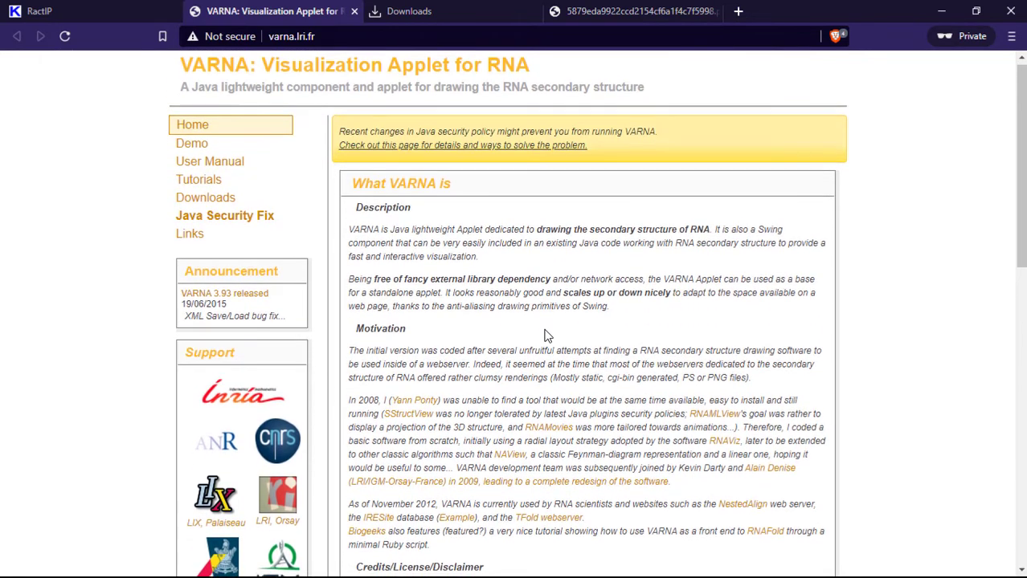
scroll(544, 336, down, 2)
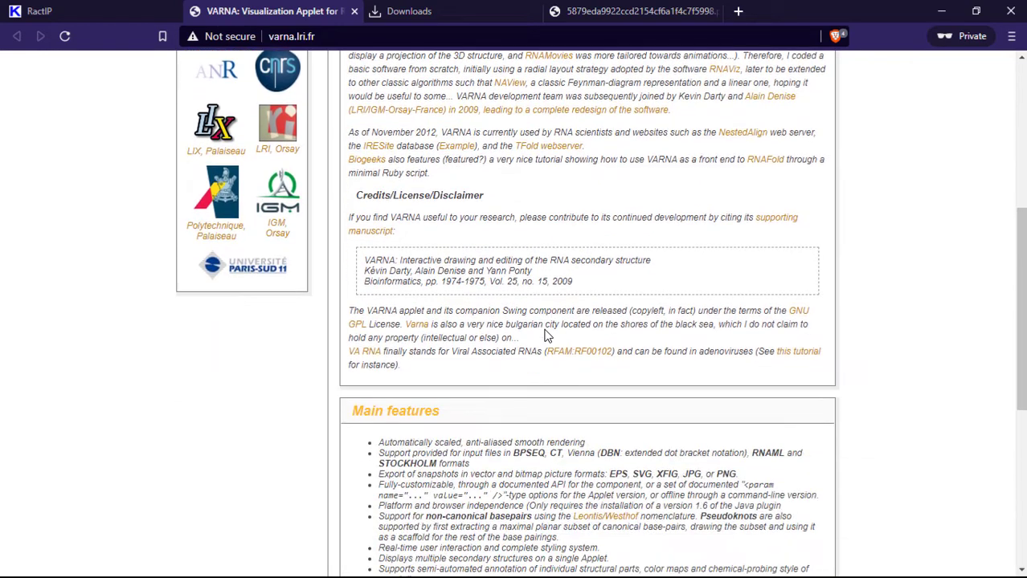
scroll(544, 336, down, 2)
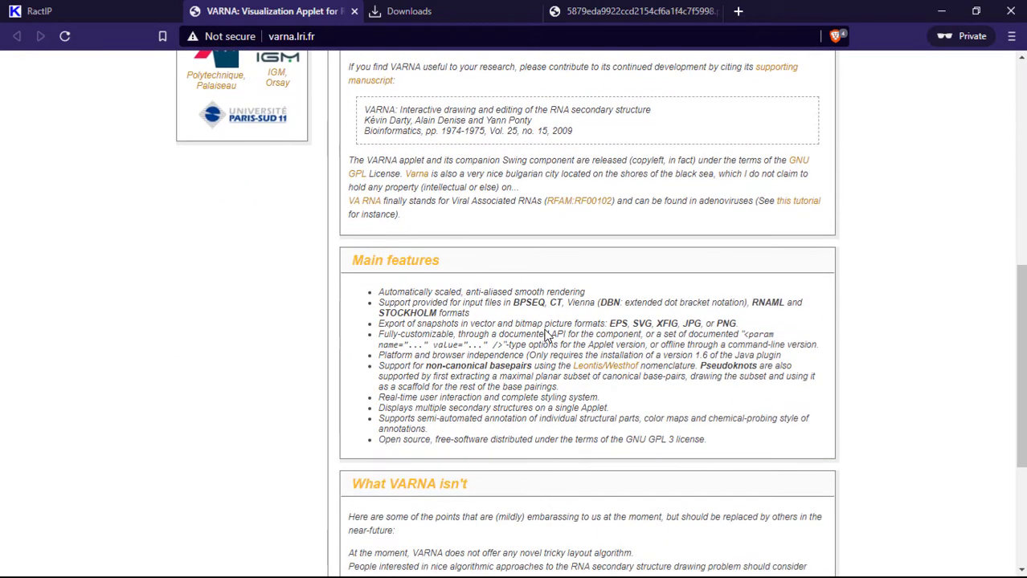
scroll(544, 336, down, 2)
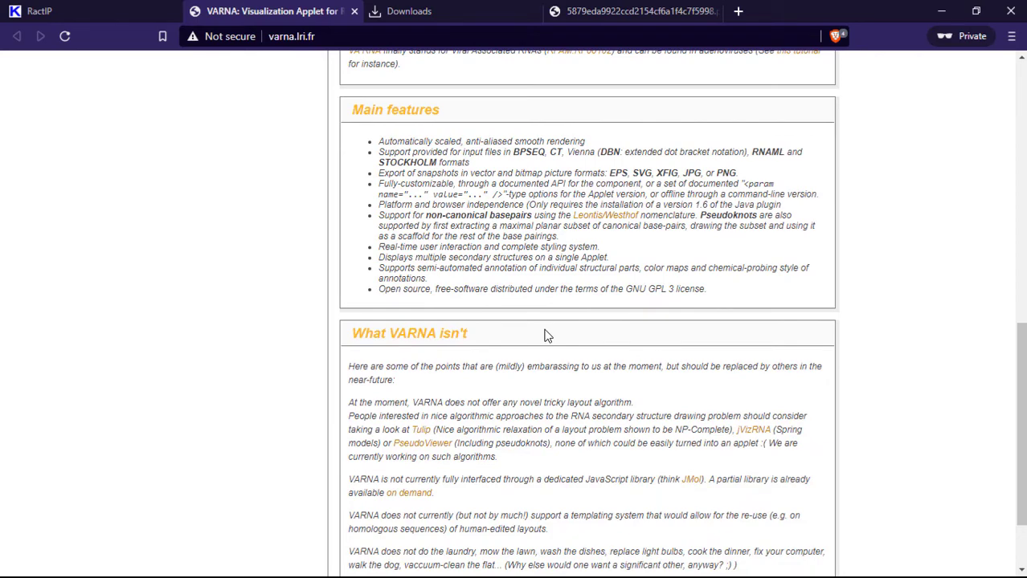
scroll(544, 336, down, 2)
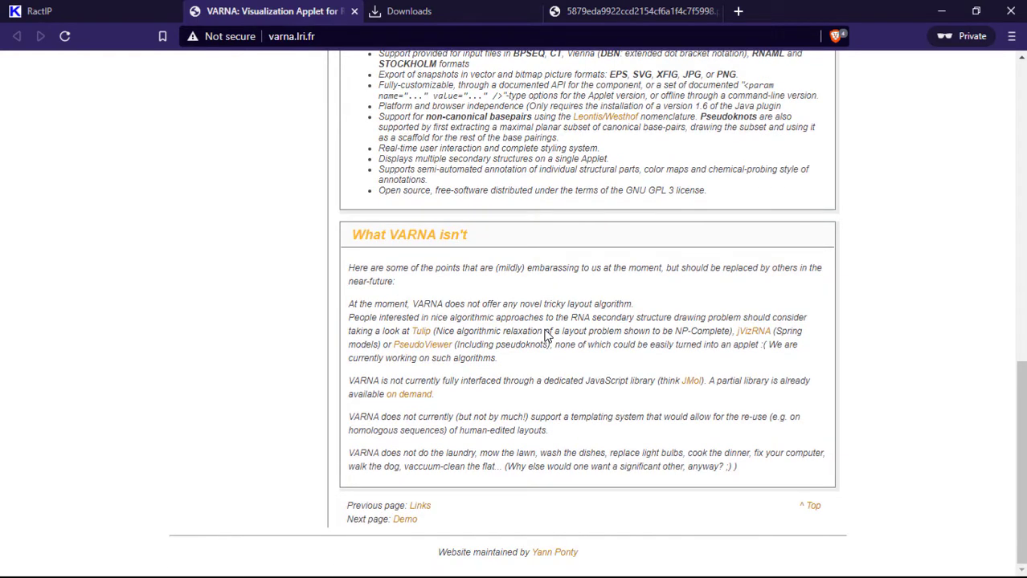
scroll(544, 336, up, 10)
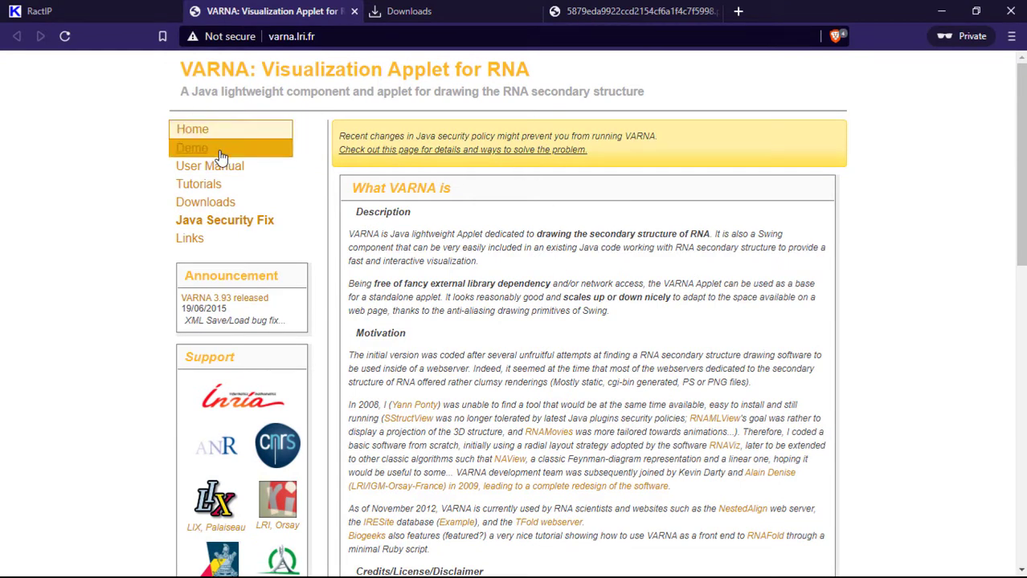
Download the JAVA web start version, VARNA-WebStart, from the VARNA site's Downloads page to the Desktop folder.
click(208, 210)
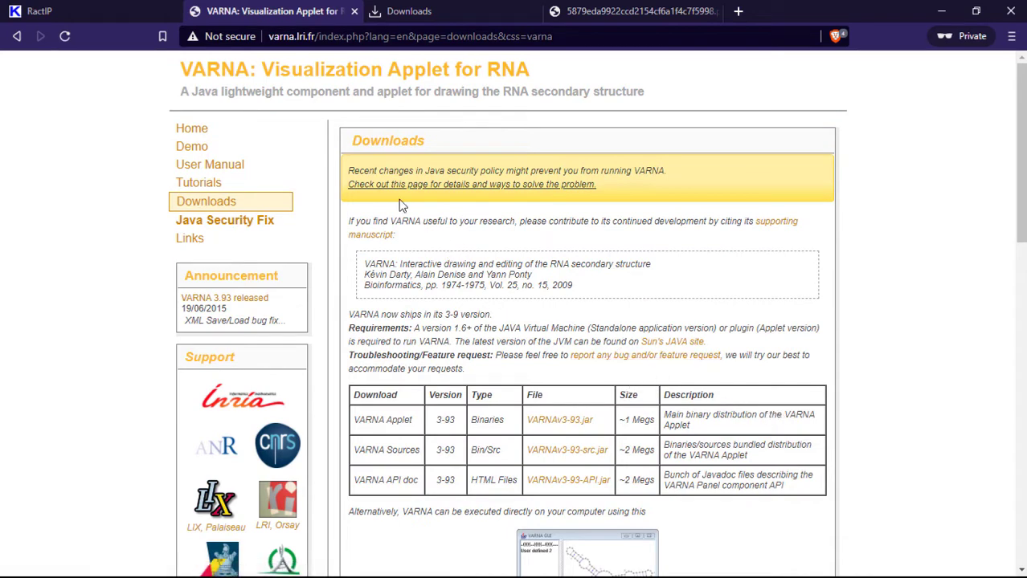
scroll(670, 348, down, 2)
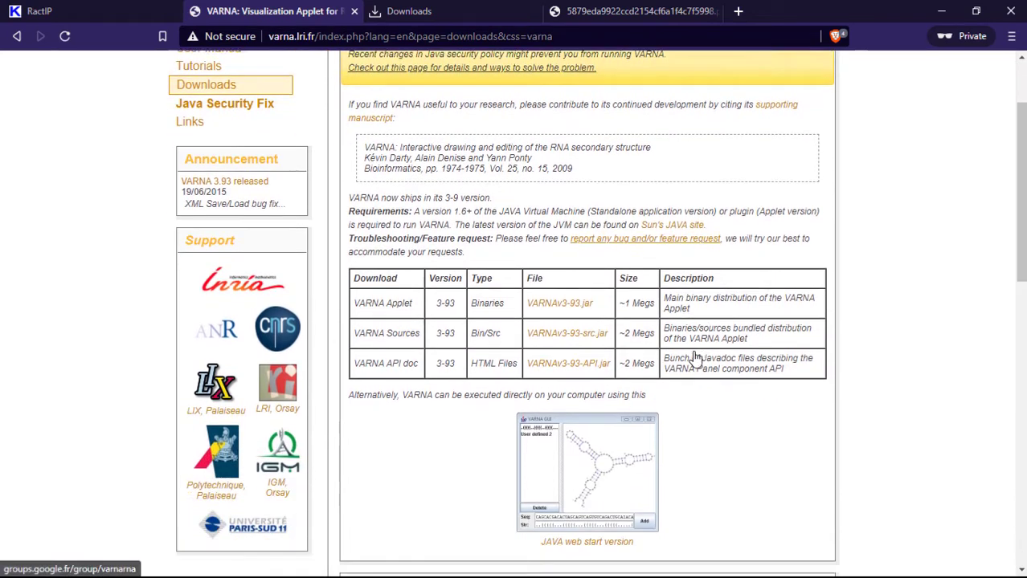
scroll(794, 444, down, 3)
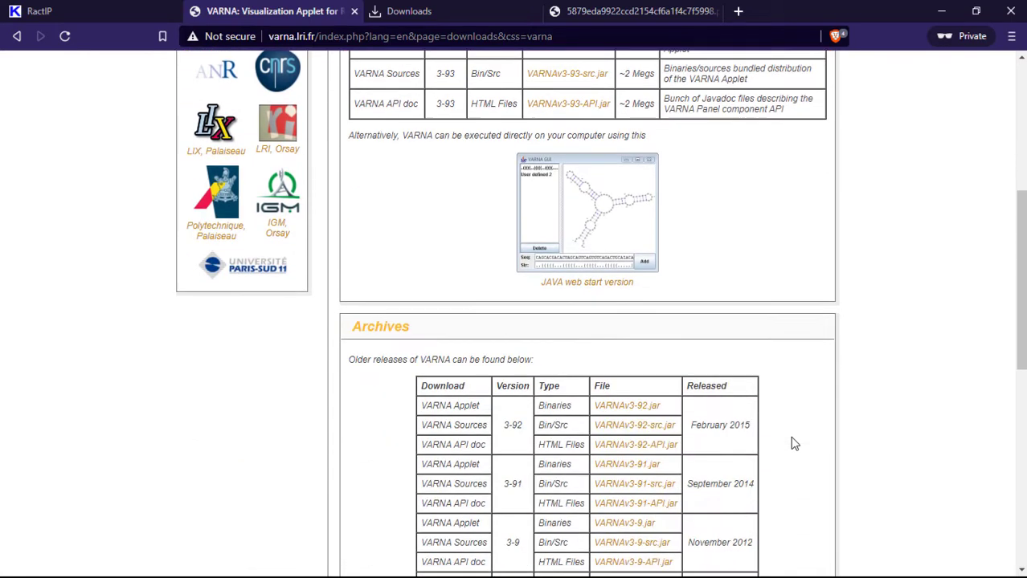
scroll(794, 444, down, 3)
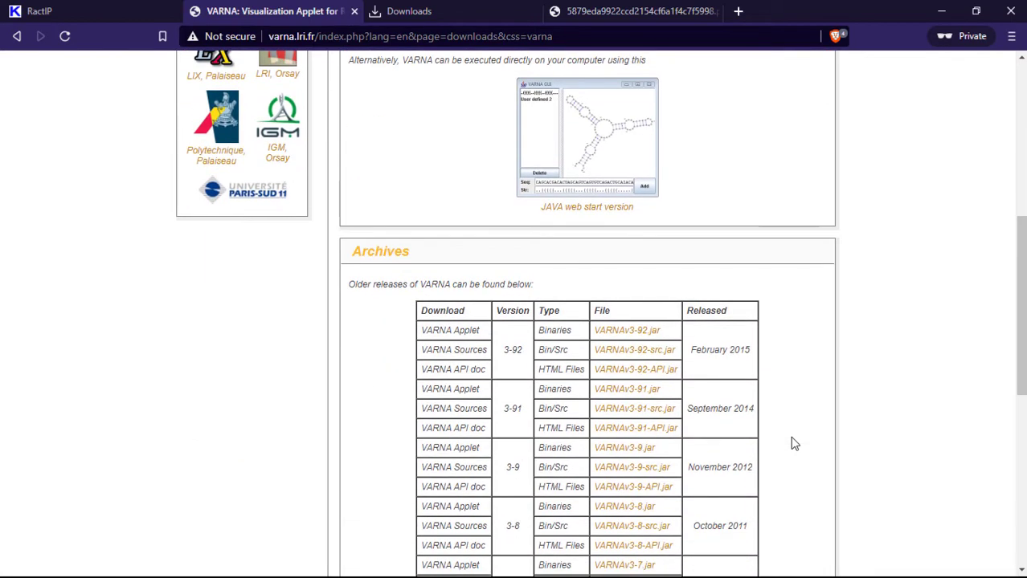
scroll(793, 444, down, 5)
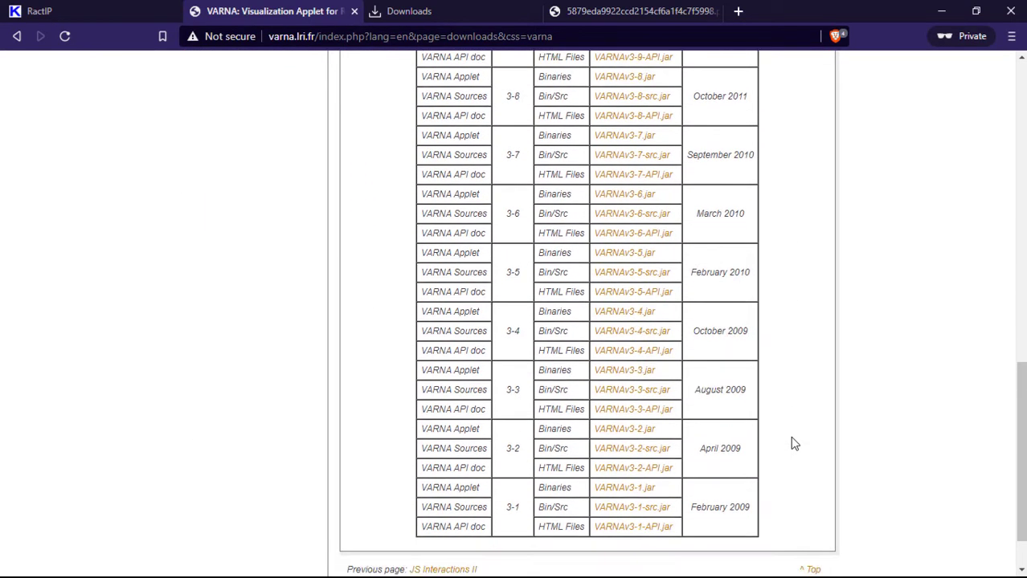
scroll(793, 444, up, 10)
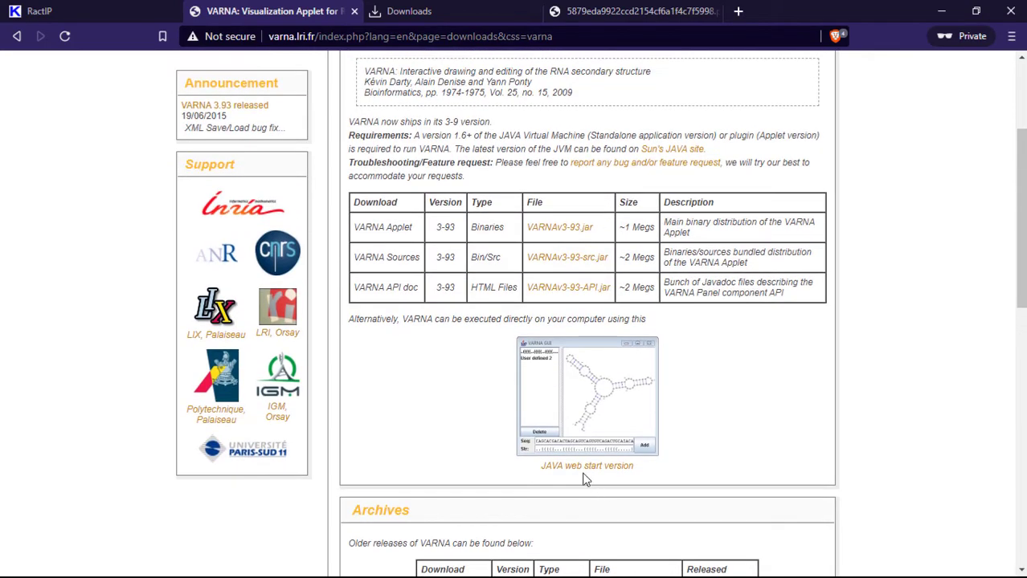
click(593, 474)
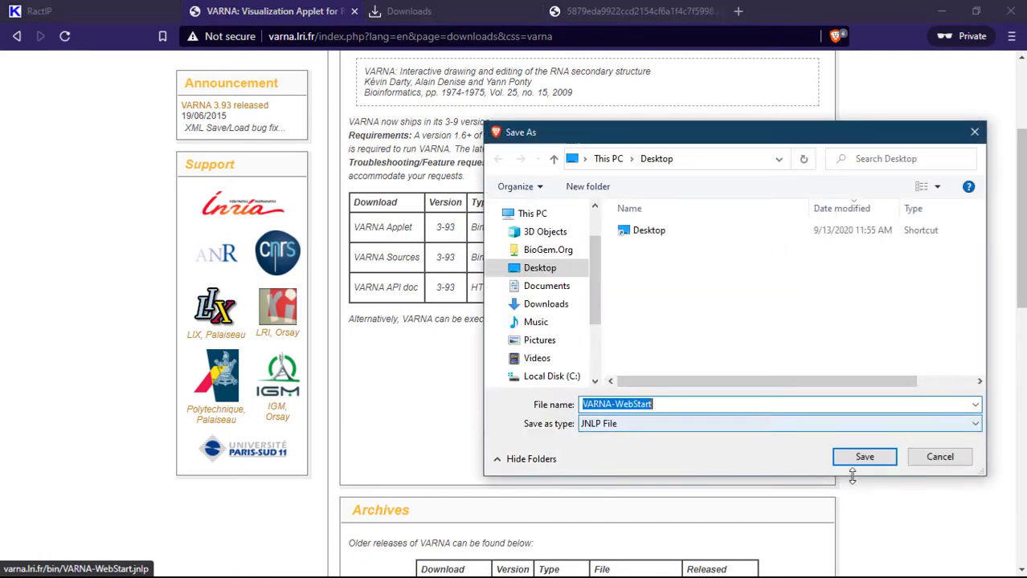
click(883, 459)
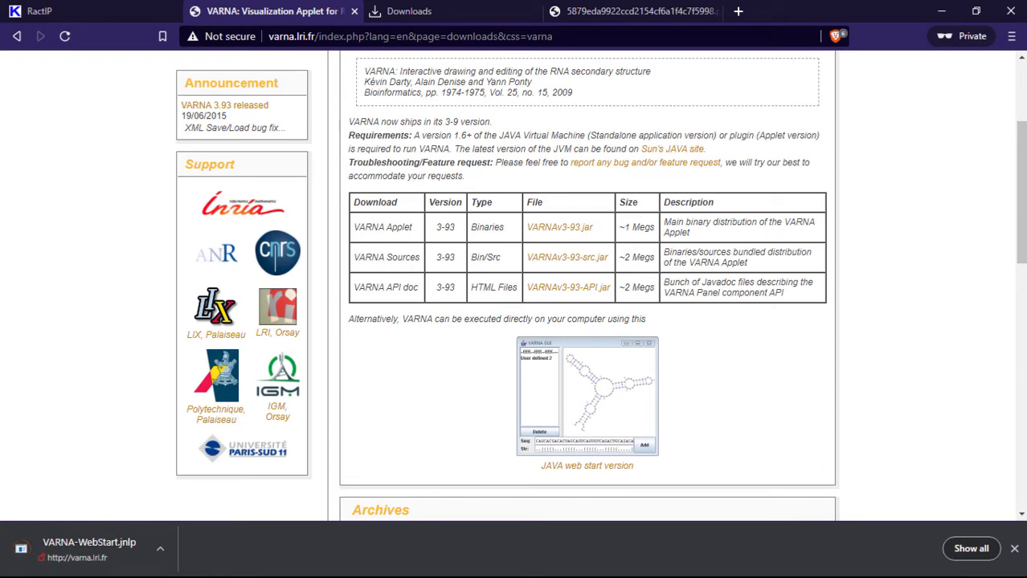
Try to launch the downloaded VARNA-WebStart file from the desktop, and dismiss the Java security dialog.
click(496, 9)
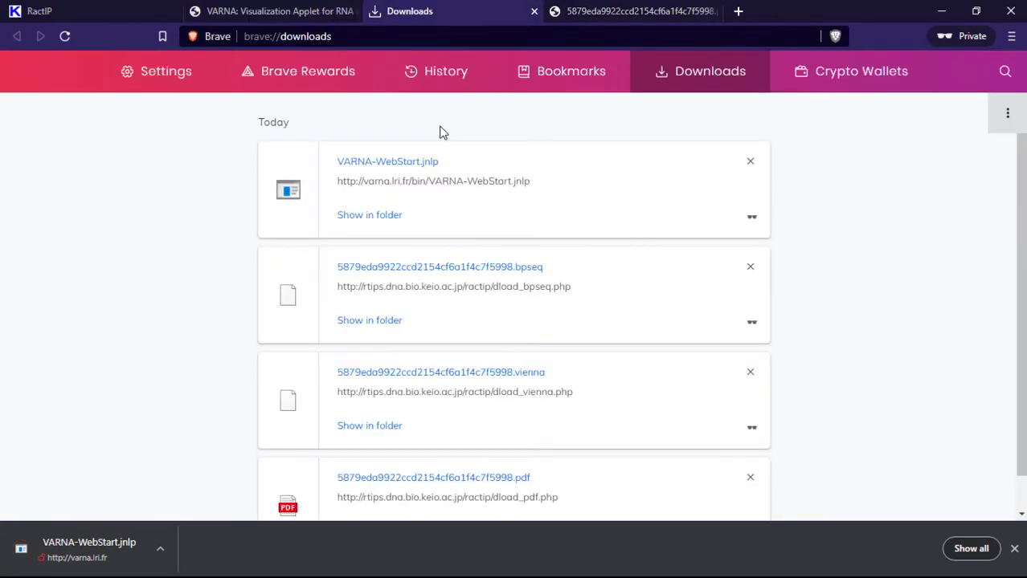
click(941, 10)
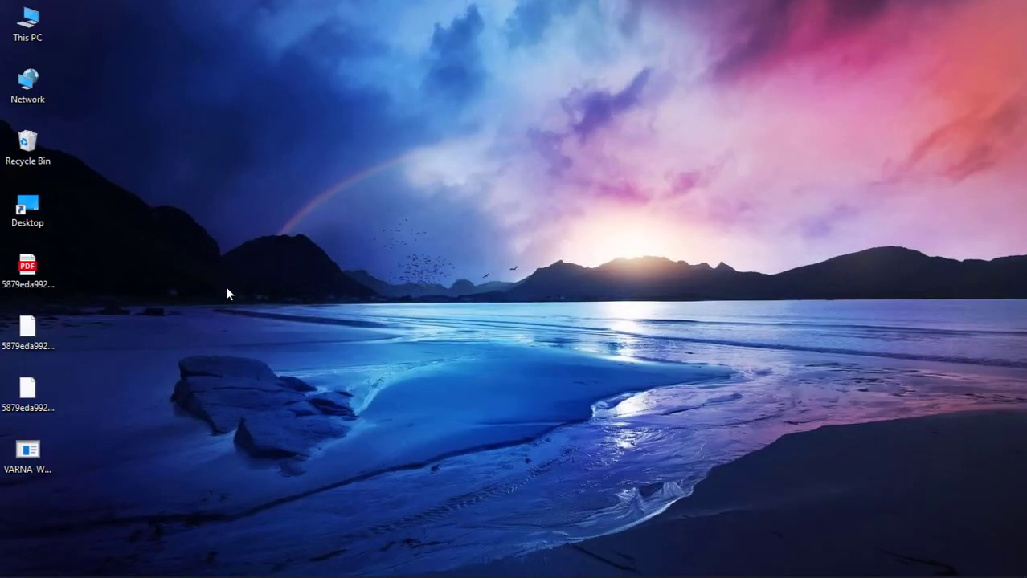
click(36, 453)
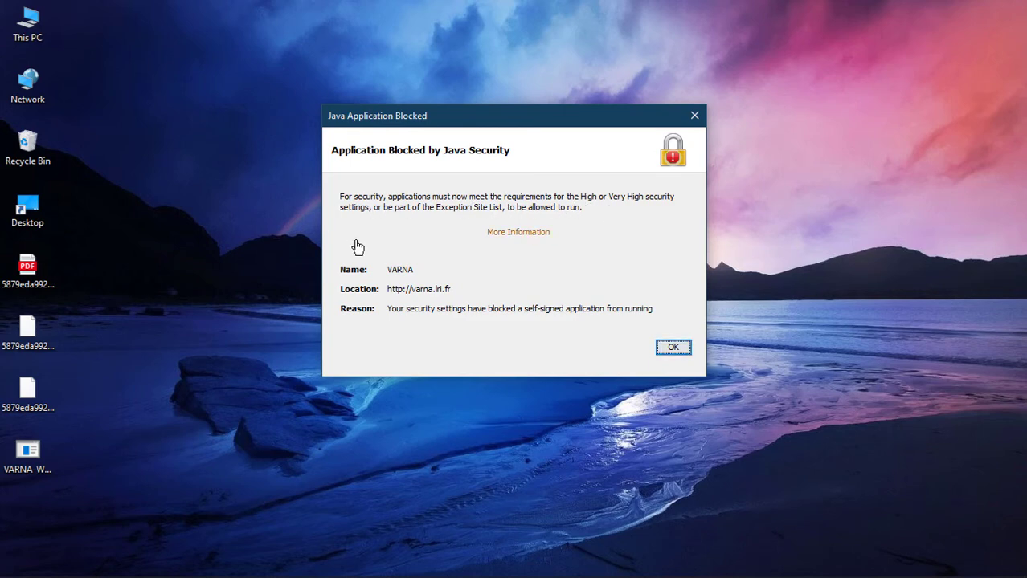
click(673, 347)
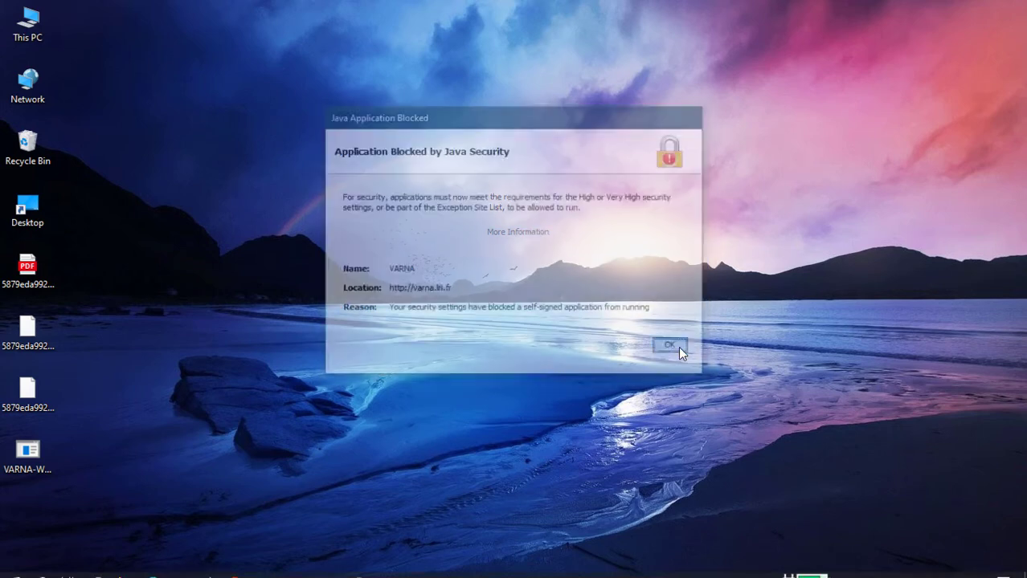
Open the Windows Control Panel by way of This PC.
double_click(30, 16)
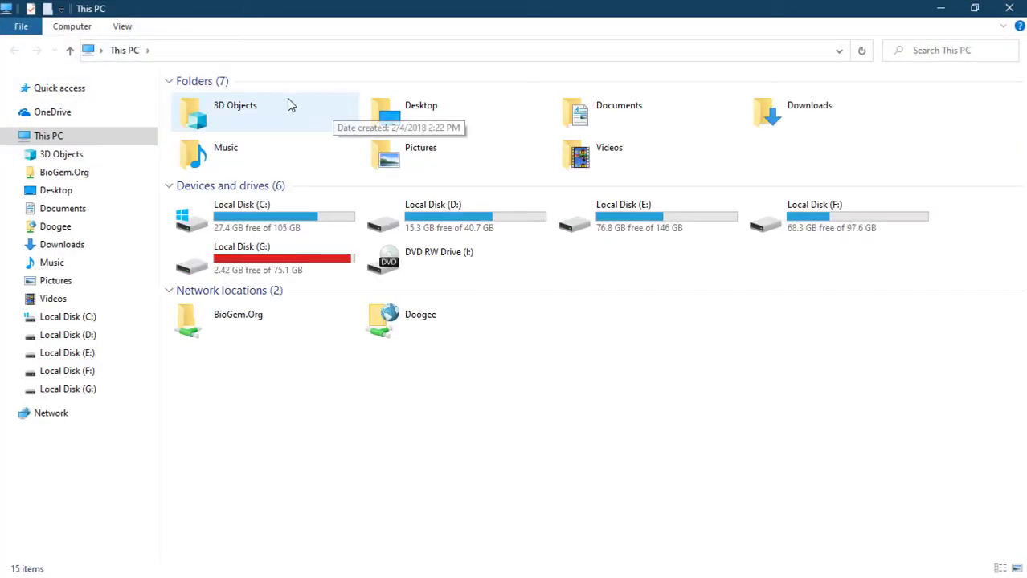
click(101, 50)
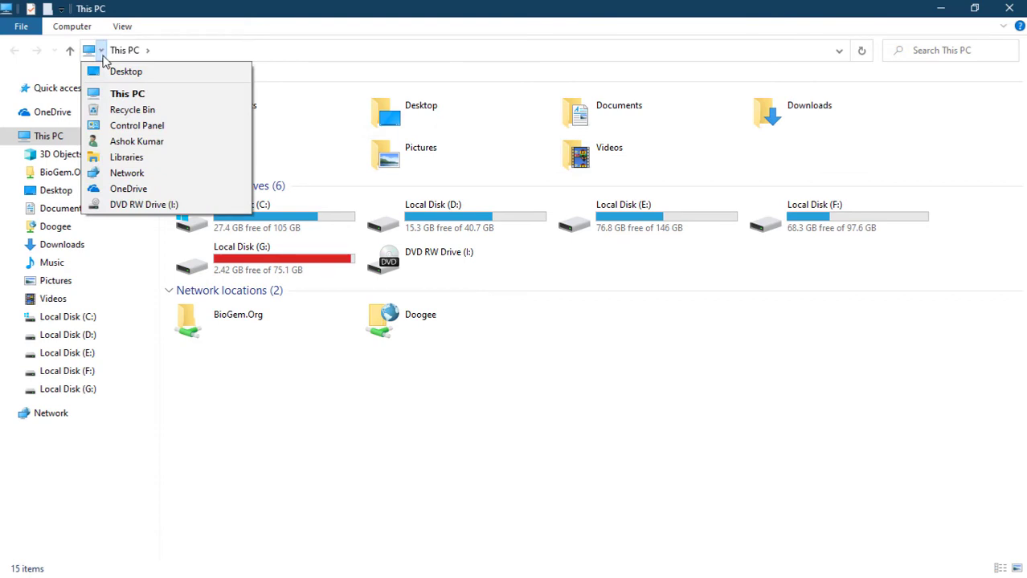
click(132, 126)
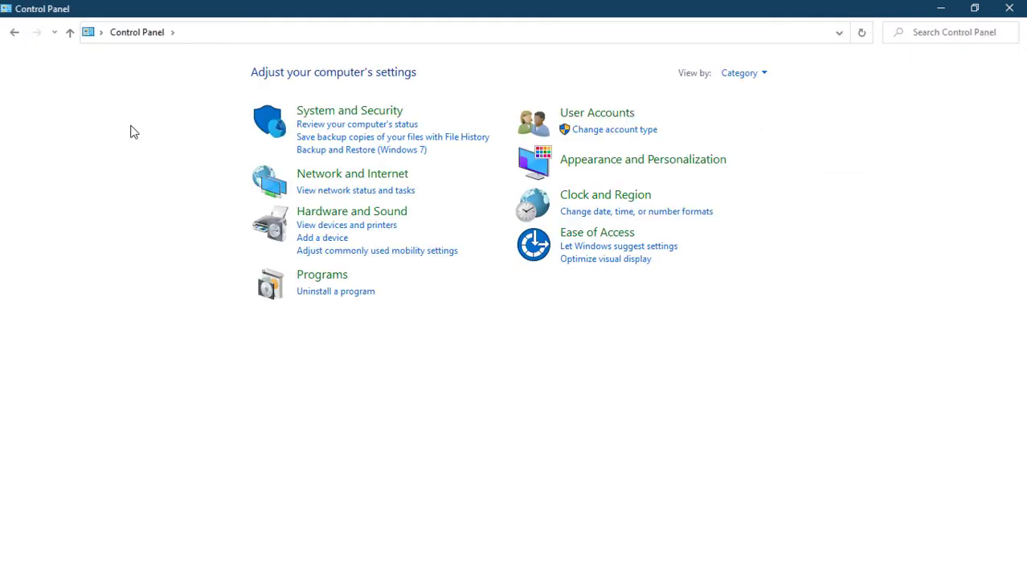
Show the Control Panel items as large icons, open the Java settings, and minimize the Control Panel window.
click(765, 75)
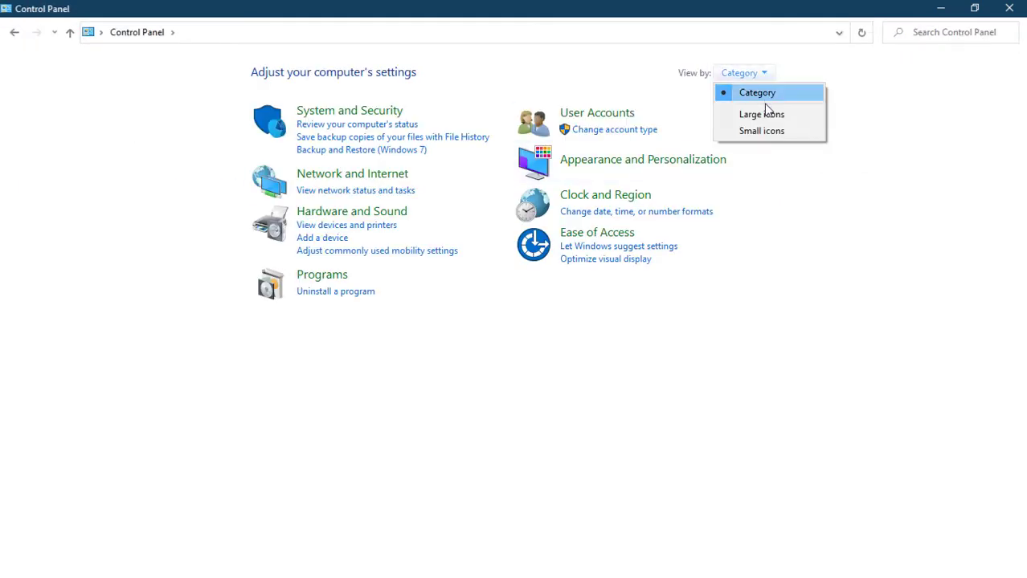
click(764, 116)
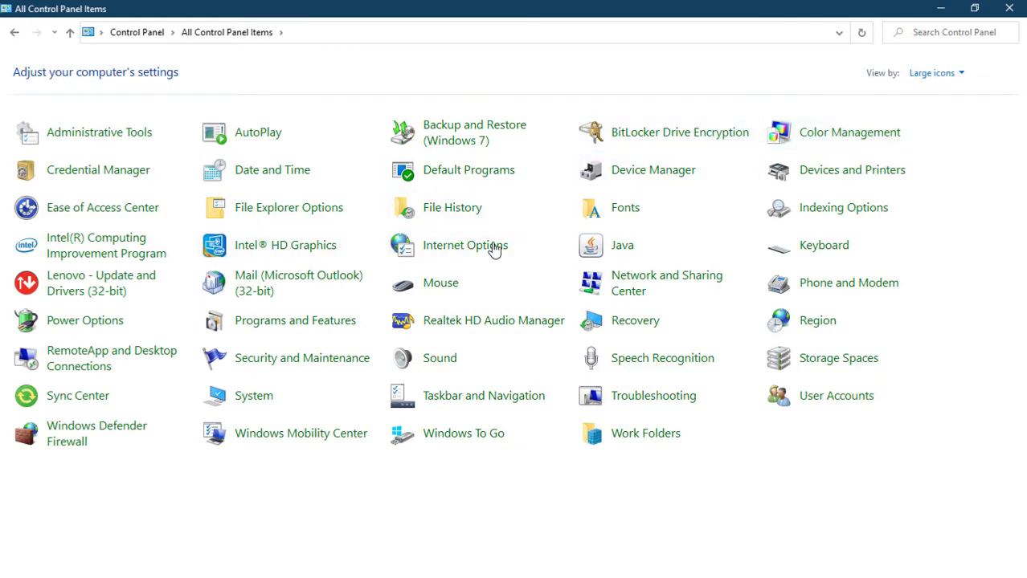
click(627, 254)
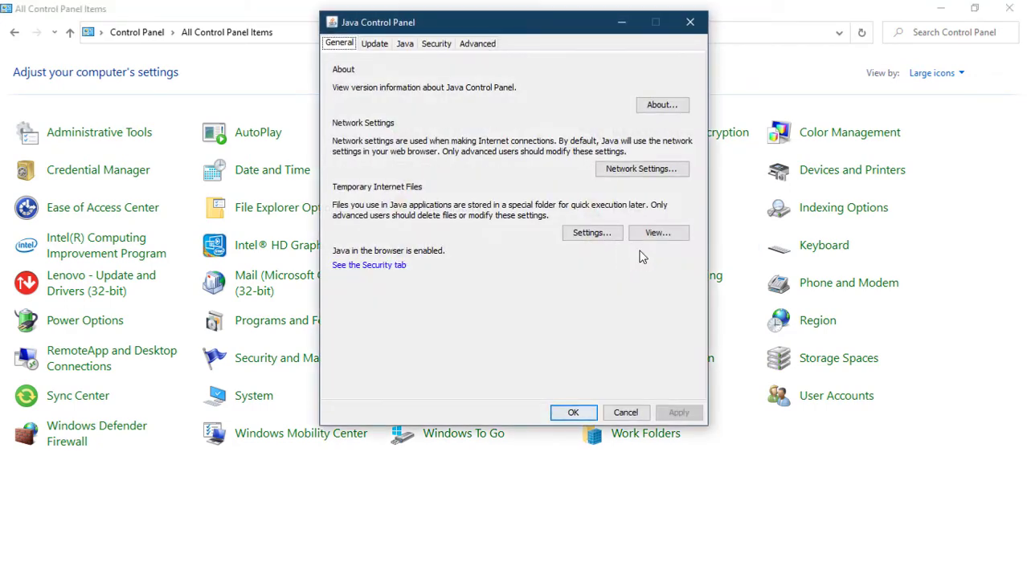
click(940, 11)
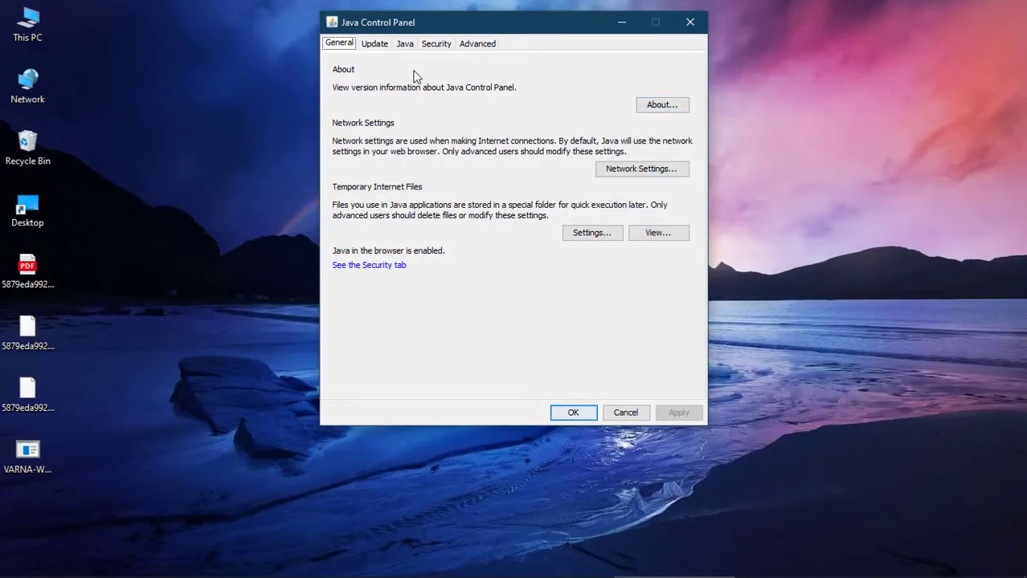
Look through the Update and Java settings of the Java Control Panel, and bring up its Security settings.
click(375, 45)
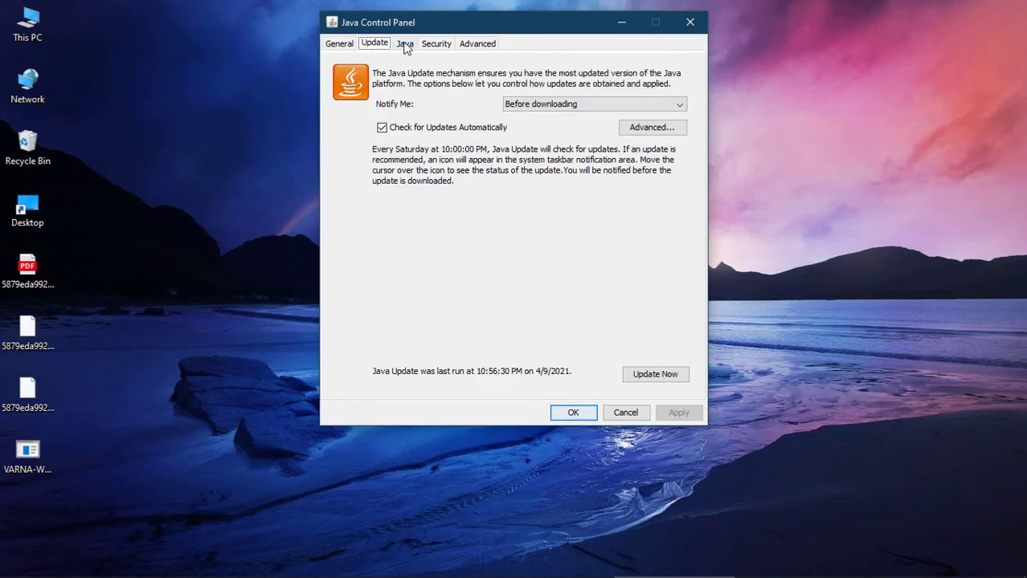
click(406, 46)
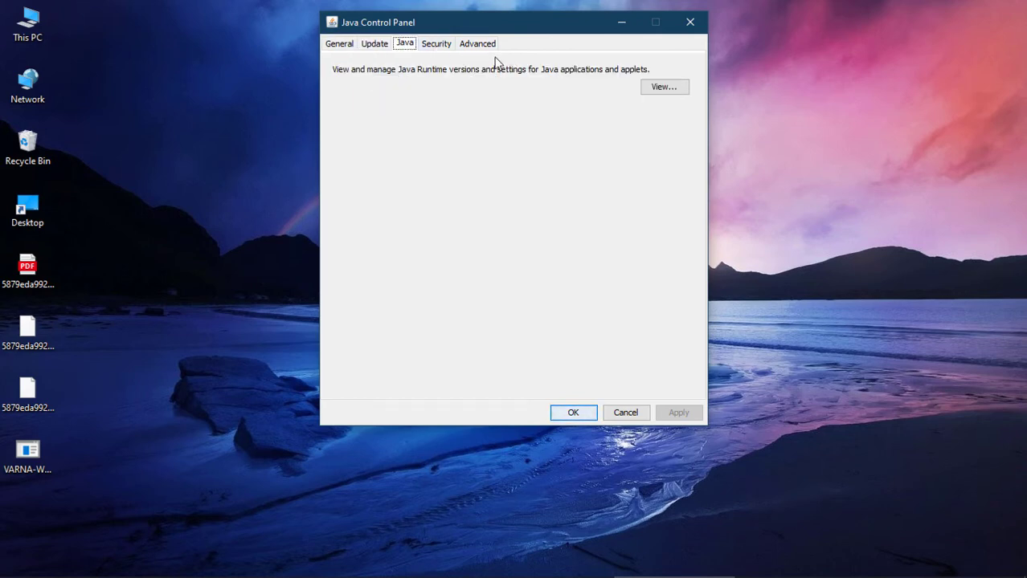
click(436, 44)
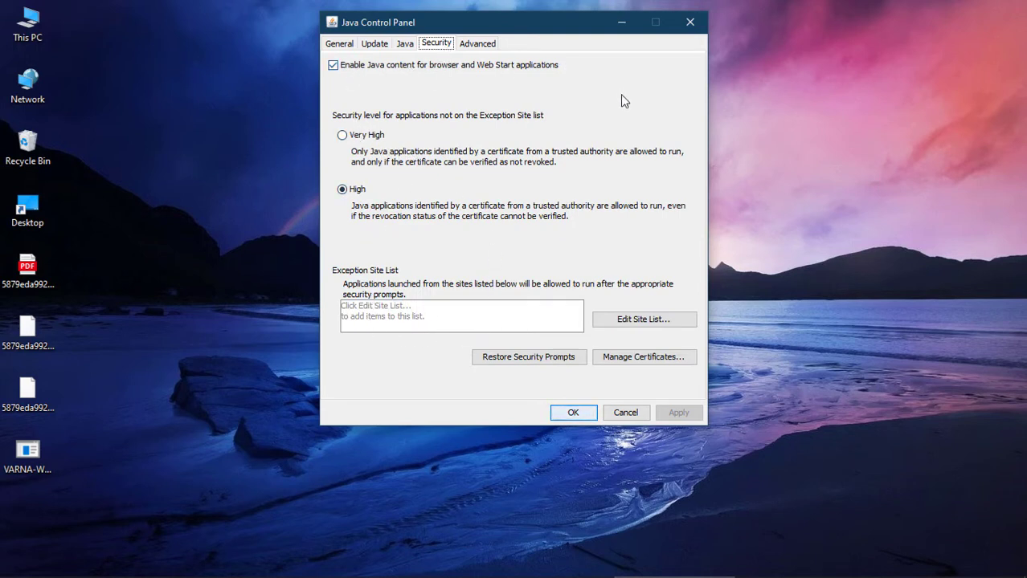
Switch to the Brave browser and copy the domain varna.lri.fr from the VARNA Downloads page's address.
mouse_move(250, 574)
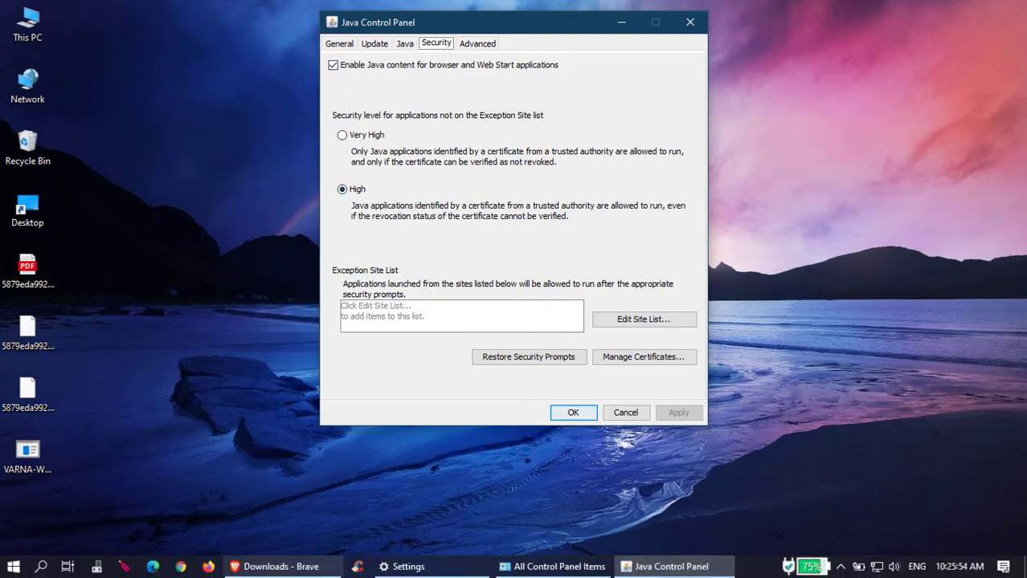
click(289, 569)
click(273, 11)
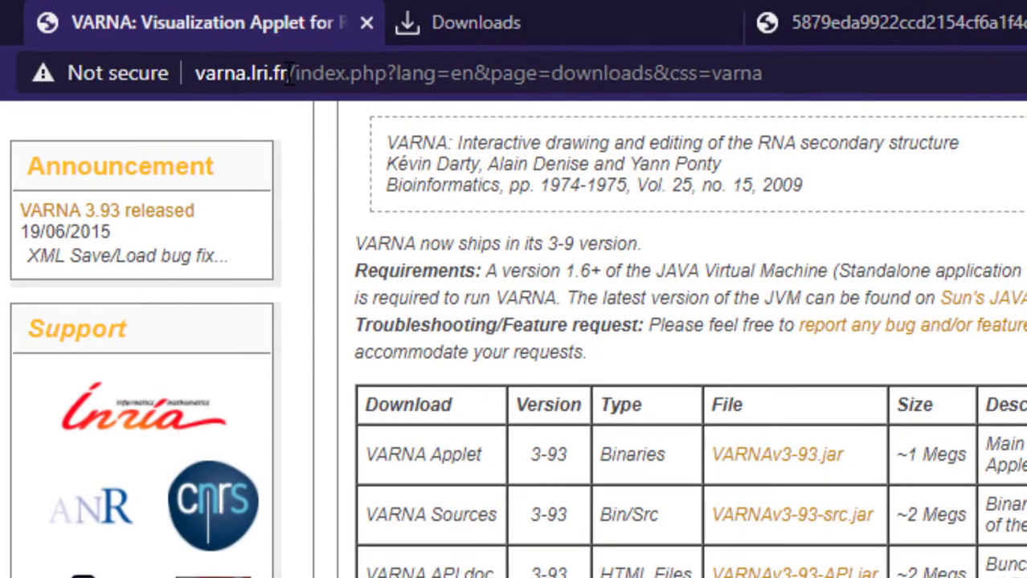
drag(269, 36, 314, 36)
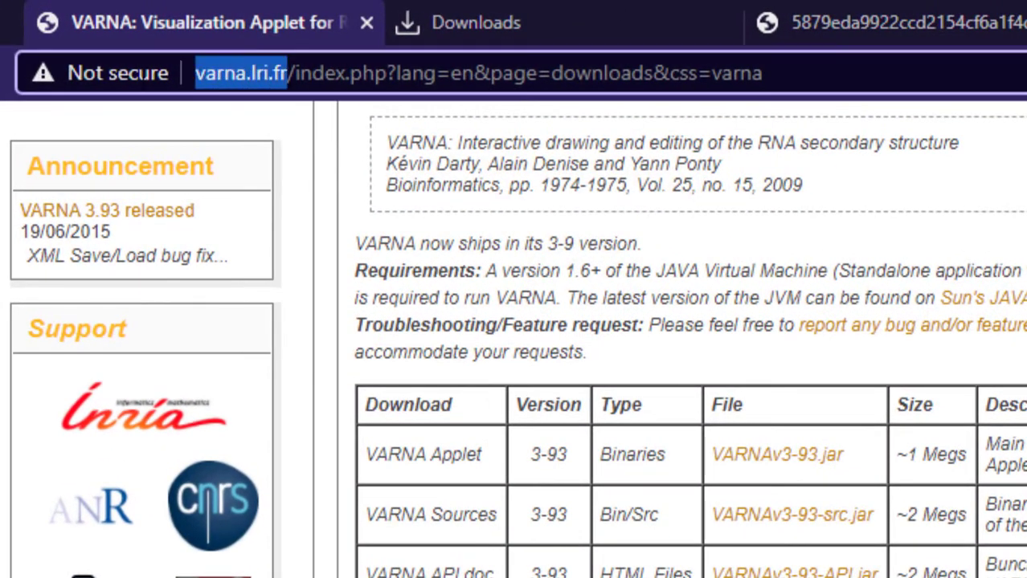
right_click(265, 76)
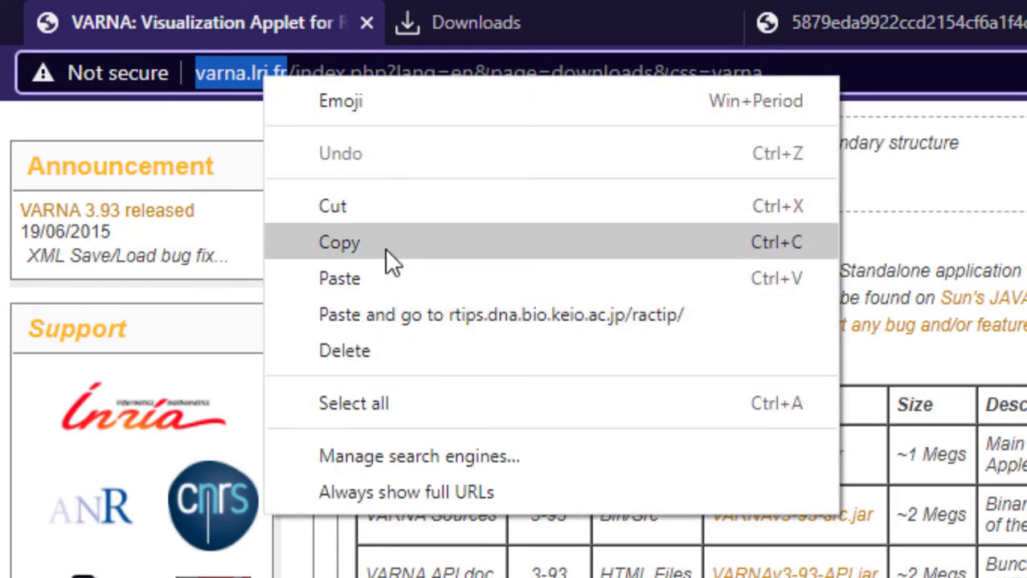
click(383, 243)
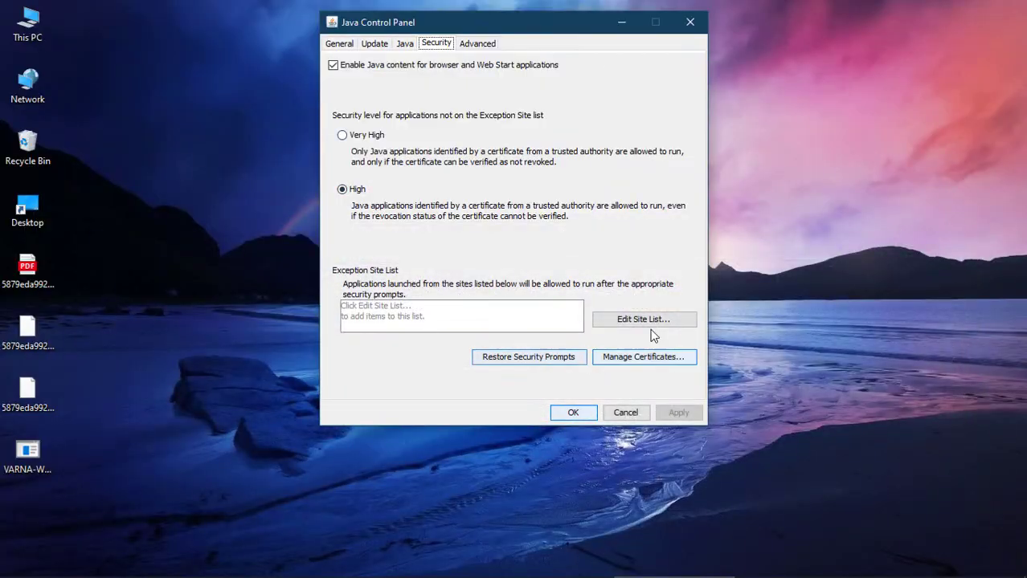
click(663, 320)
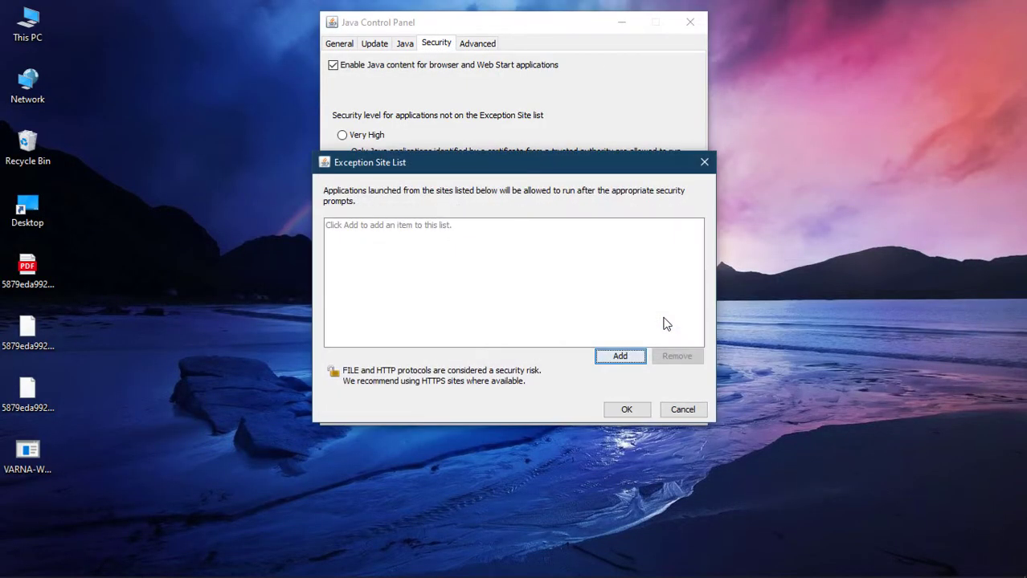
click(617, 358)
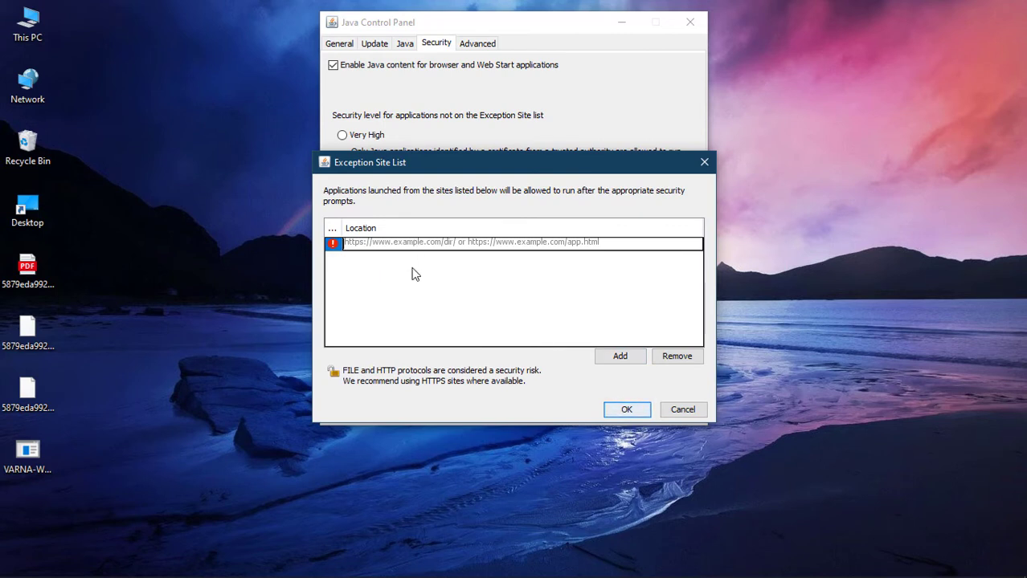
key(ctrl+v)
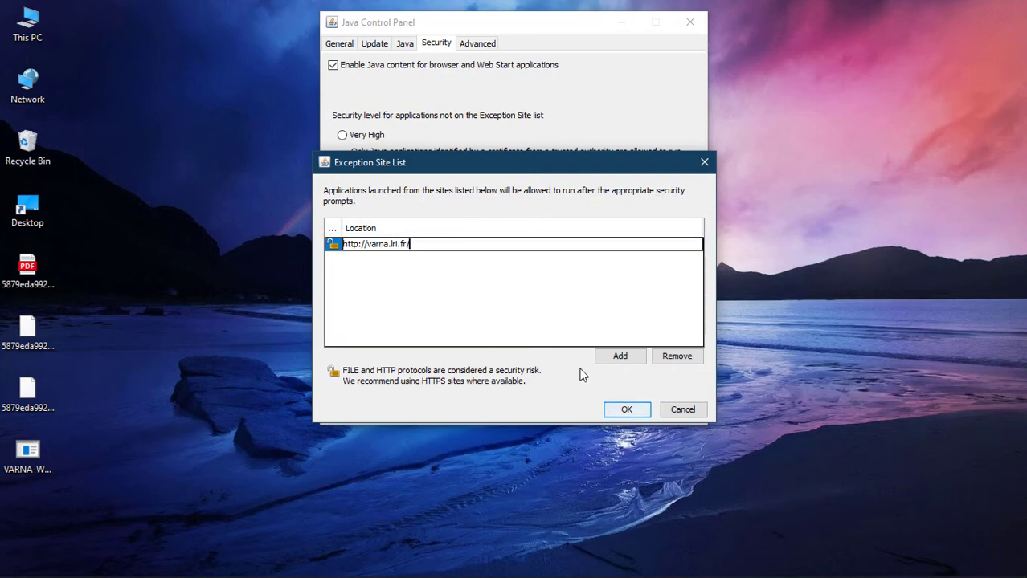
click(619, 357)
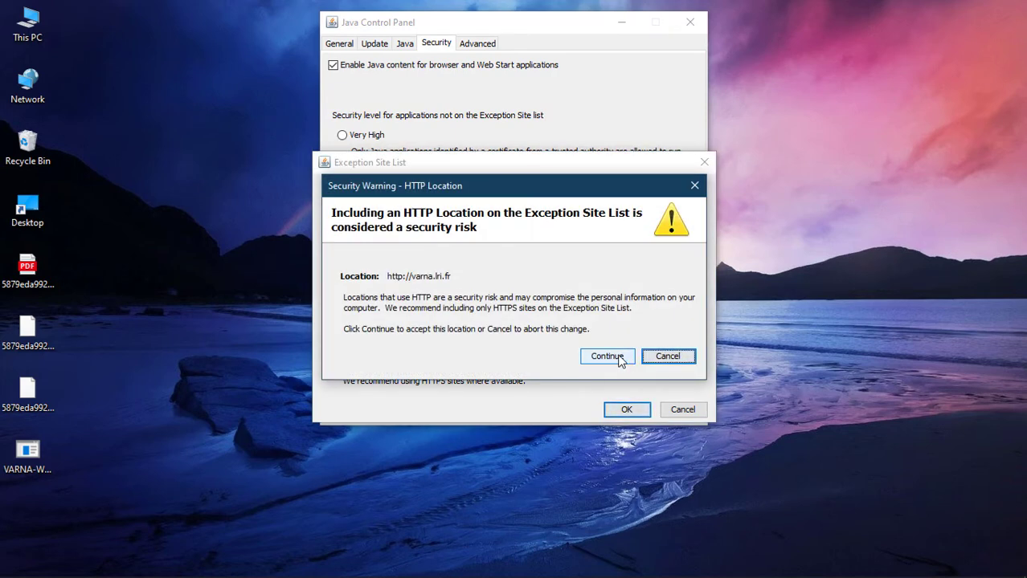
click(619, 358)
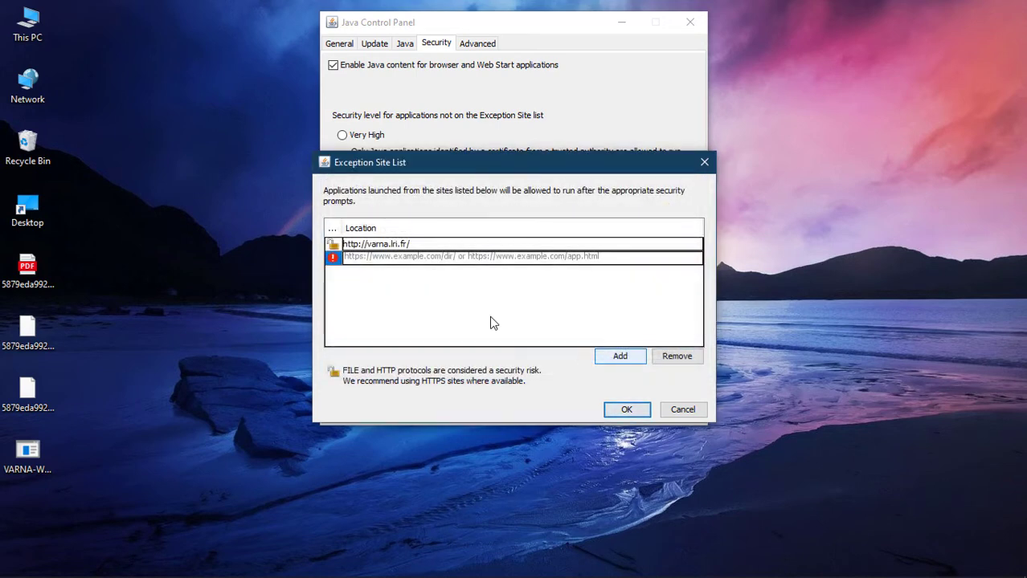
click(626, 409)
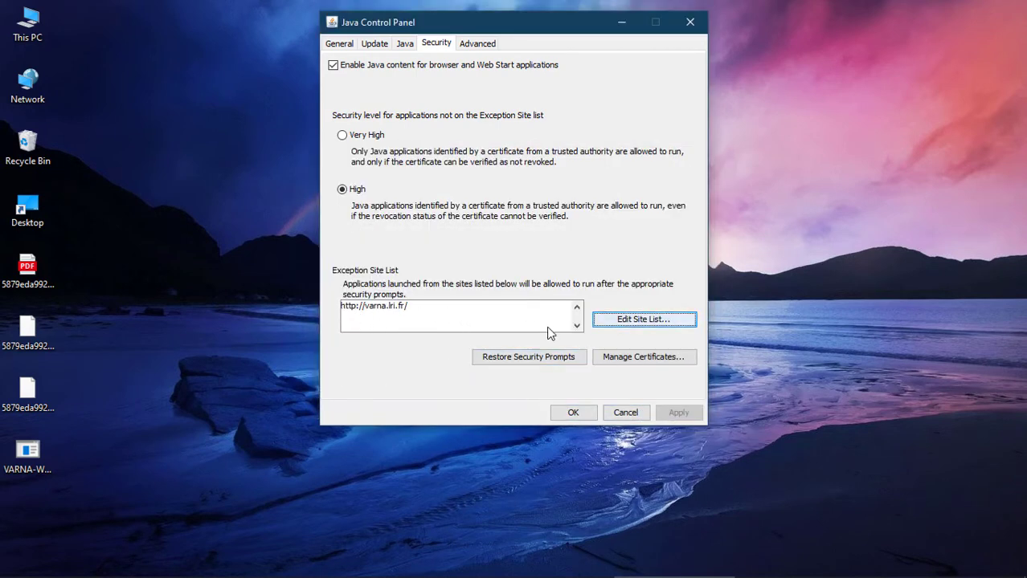
click(575, 413)
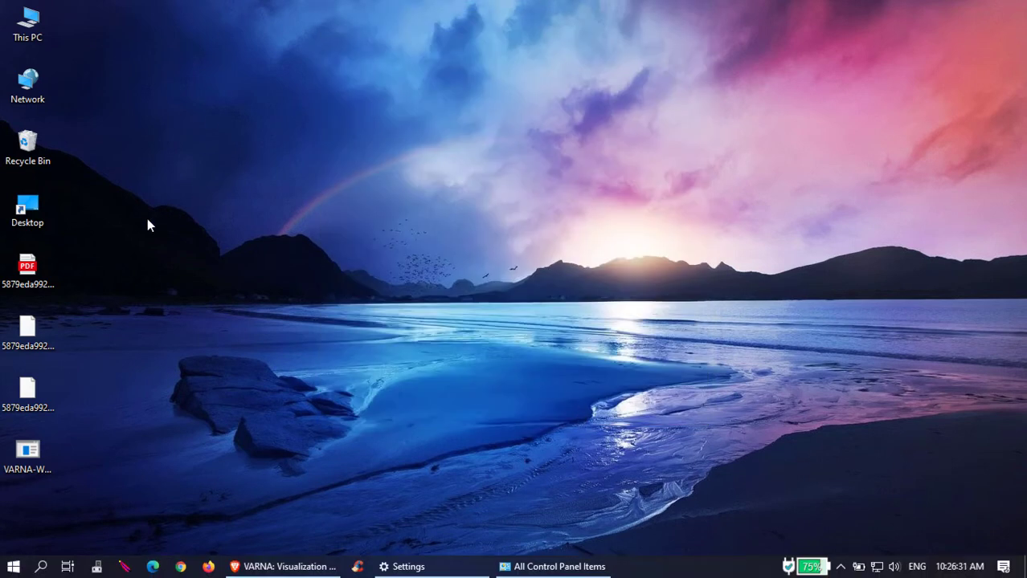
Refresh the desktop, launch the VARNA-WebStart file, and accept the security risk to run VARNA.
right_click(242, 128)
click(287, 173)
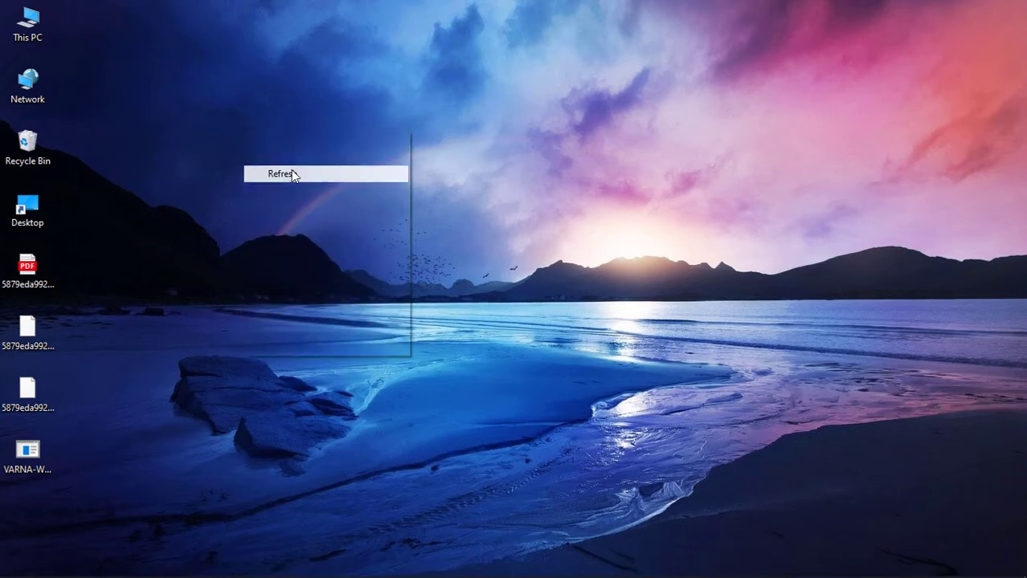
click(27, 454)
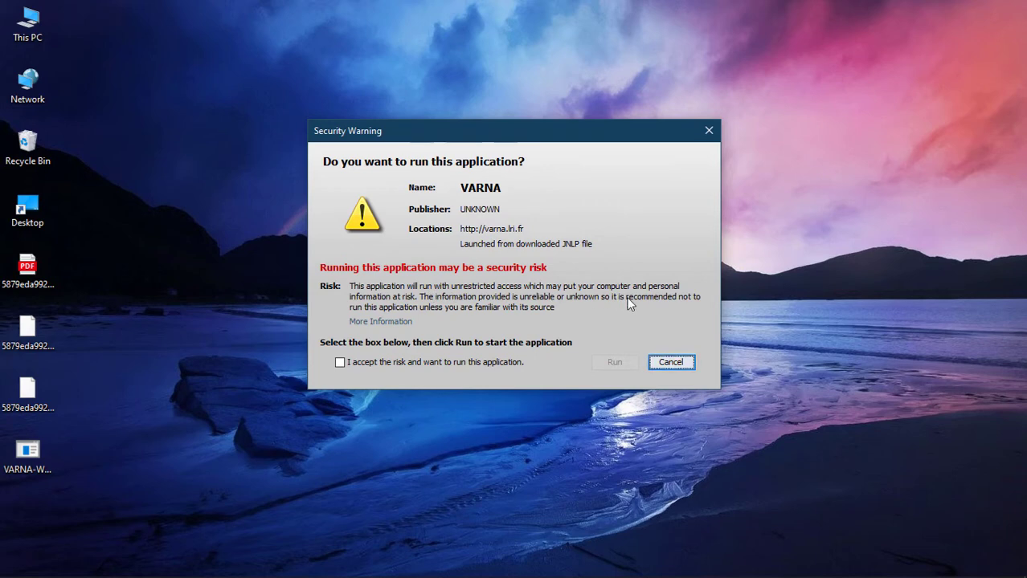
click(339, 363)
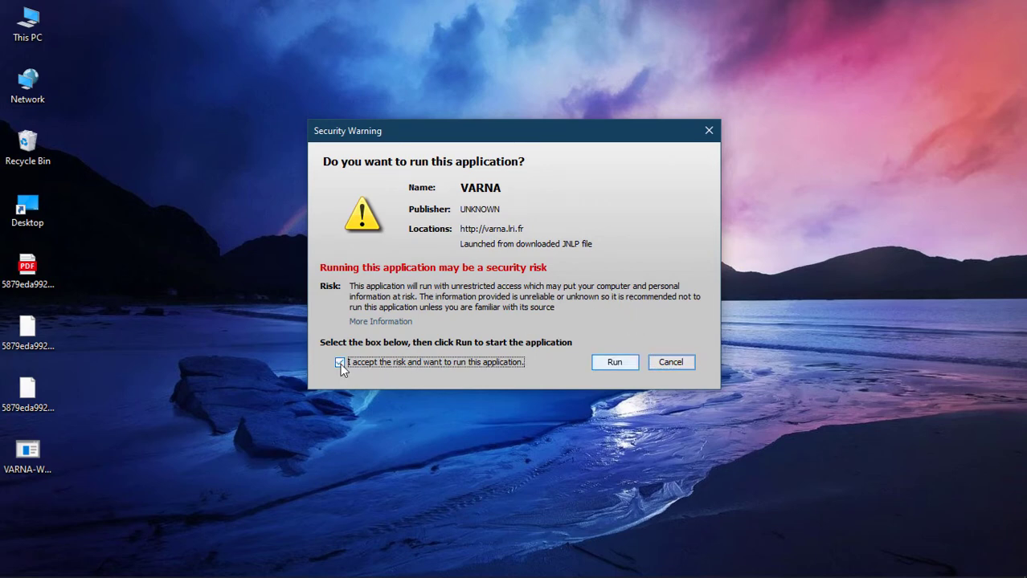
click(612, 362)
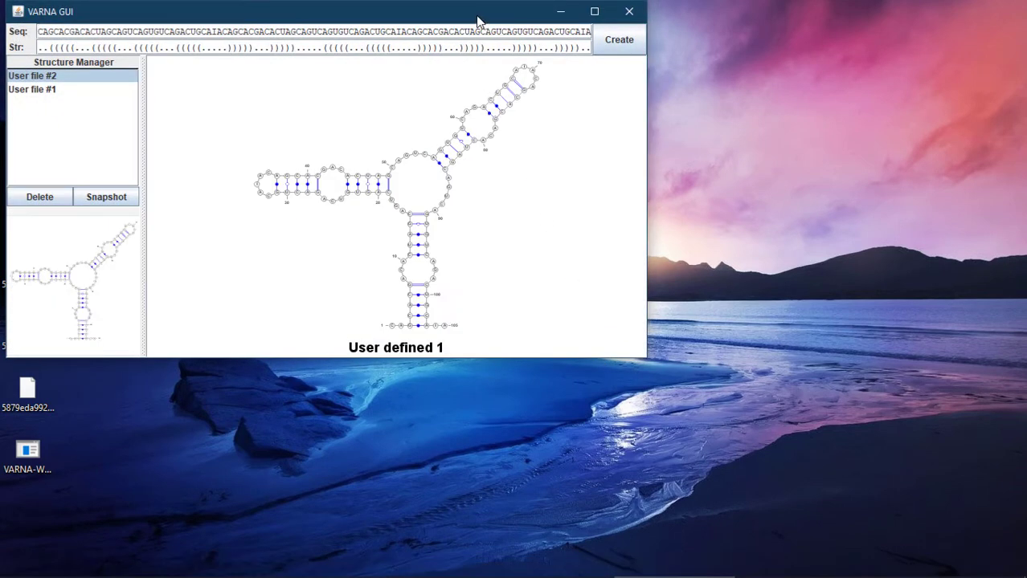
Maximize the VARNA GUI window and display the structure of User file #1.
drag(477, 21, 610, 82)
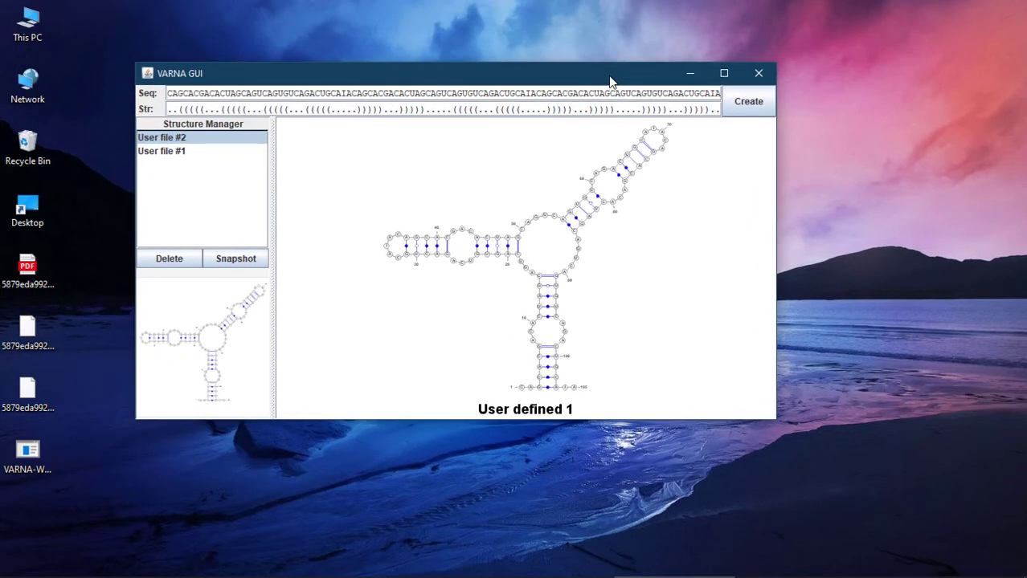
click(721, 74)
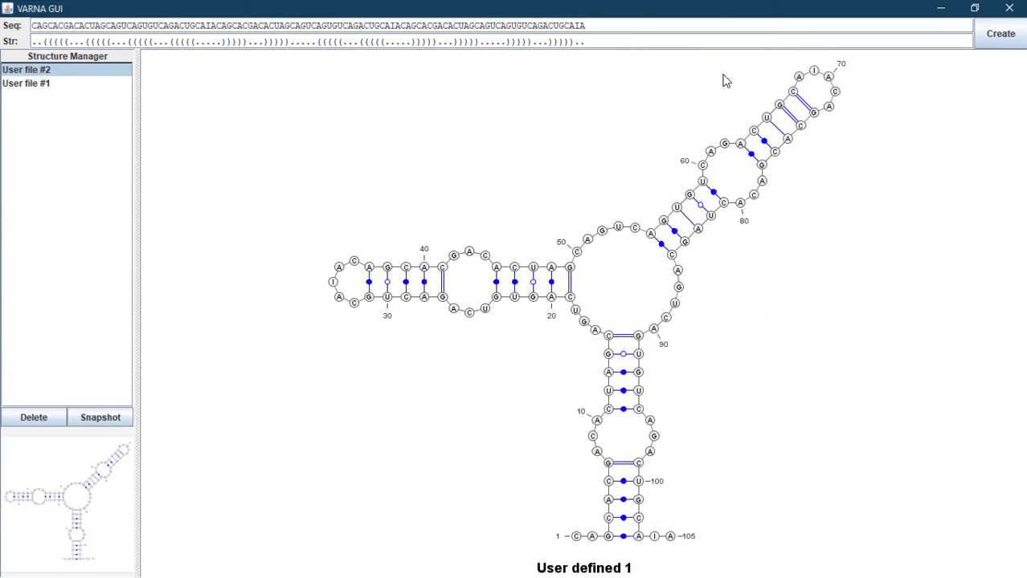
click(42, 87)
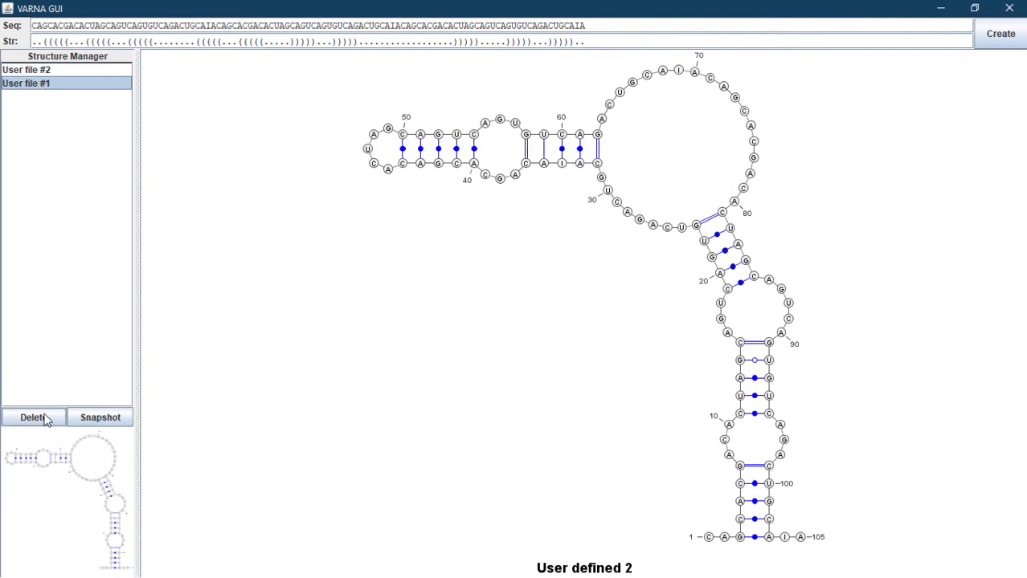
Open the RactIP result file 5879eda9922ccd2154cf6a1f4c7f5998.bpseq from the Desktop.
right_click(233, 252)
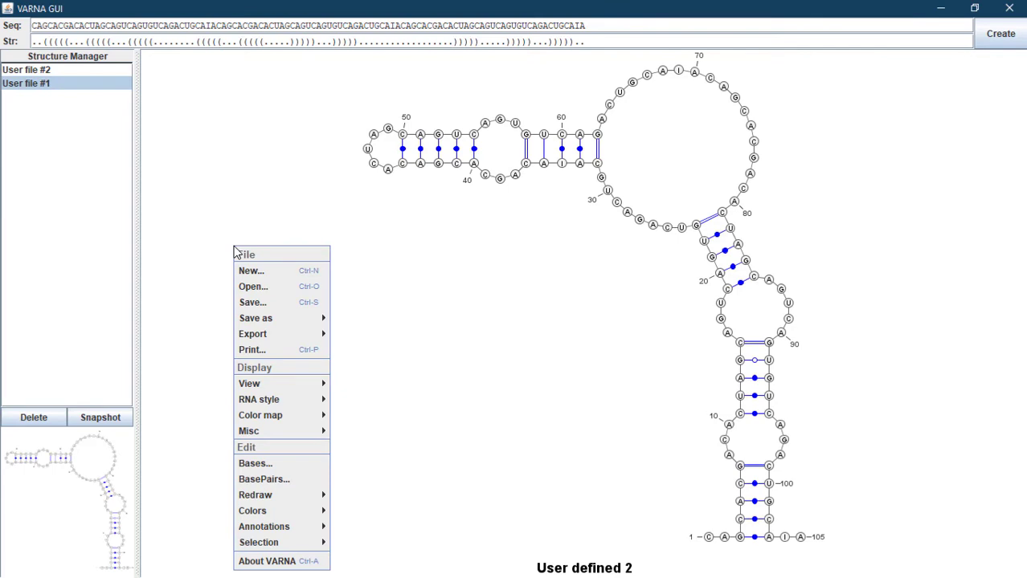
right_click(240, 142)
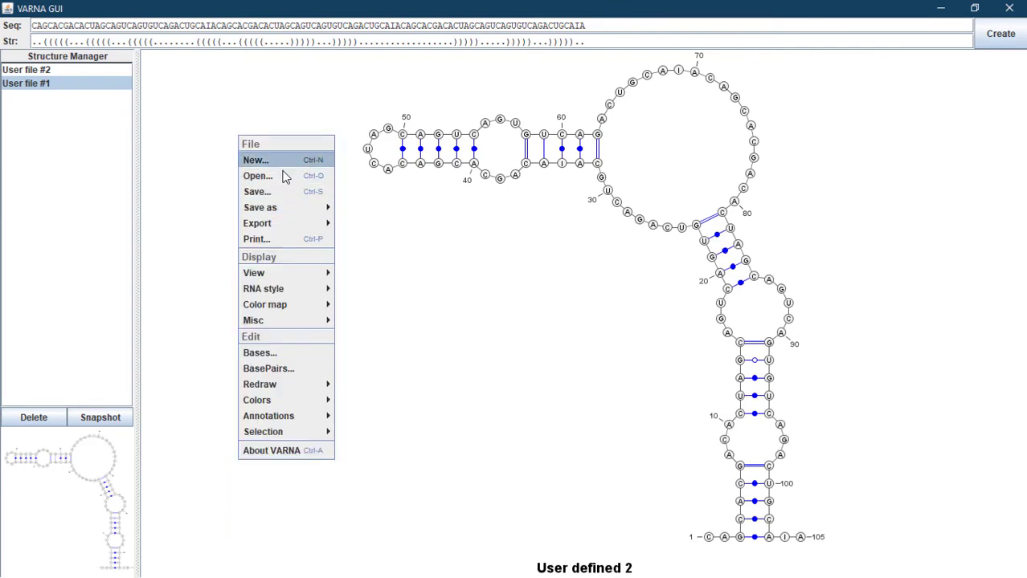
mouse_move(261, 212)
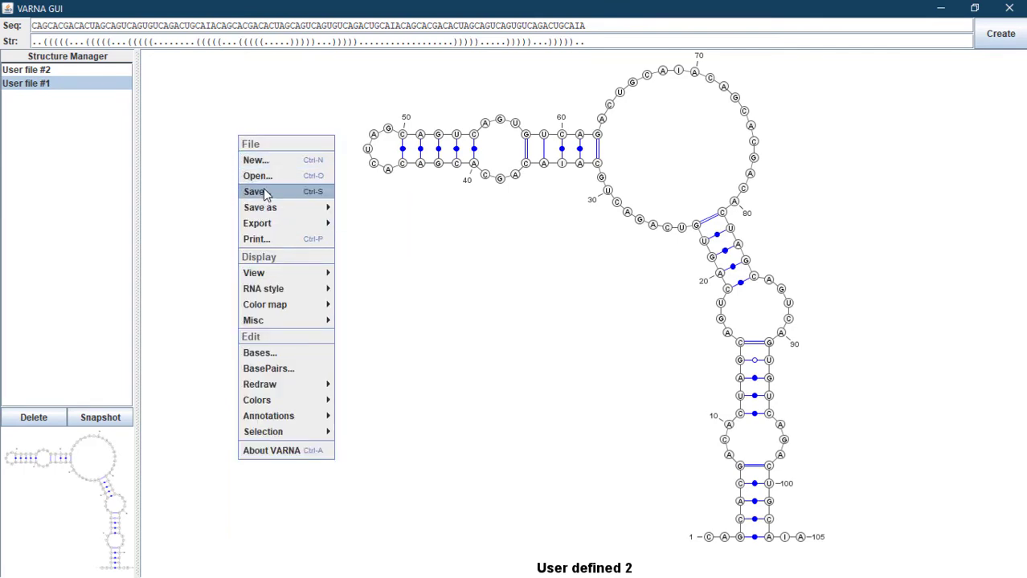
click(264, 181)
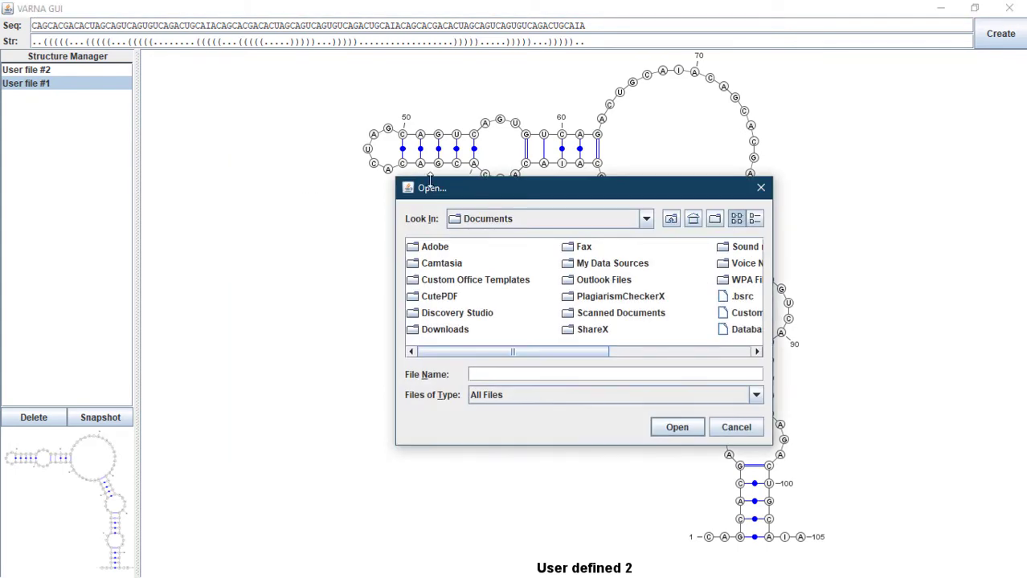
click(646, 221)
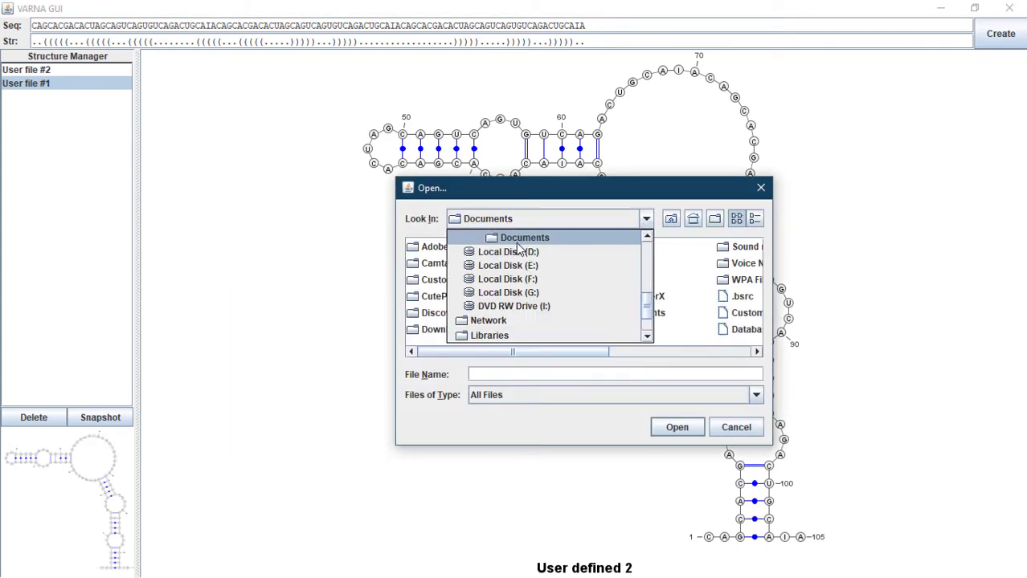
scroll(519, 253, down, 3)
scroll(516, 249, up, 2)
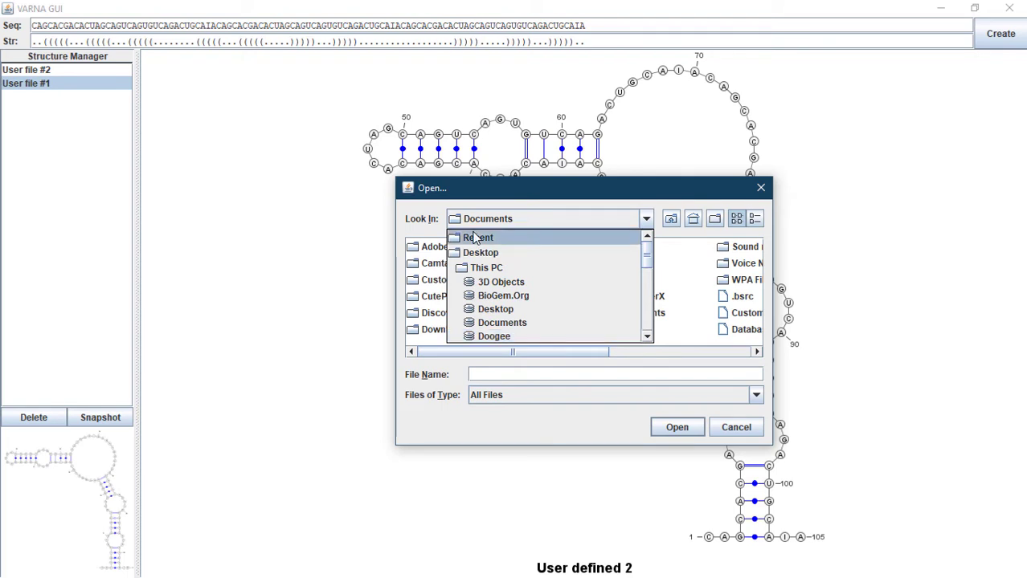
click(481, 254)
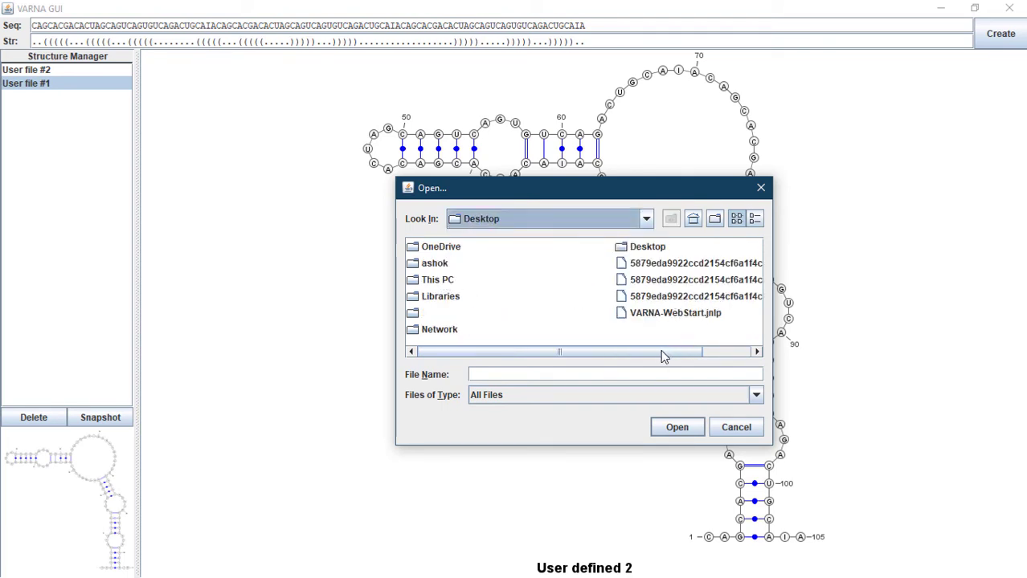
drag(663, 356, 712, 351)
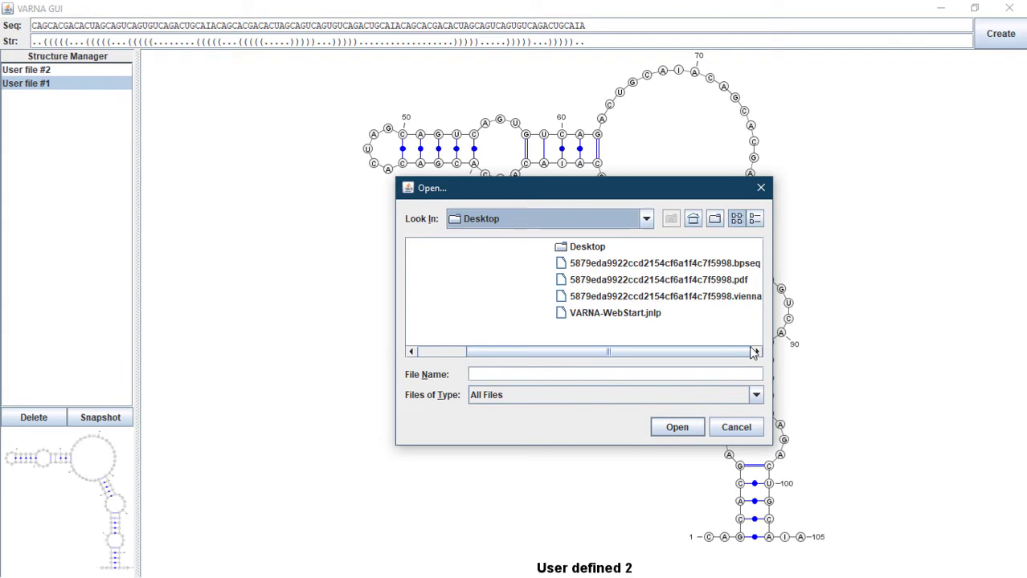
click(677, 264)
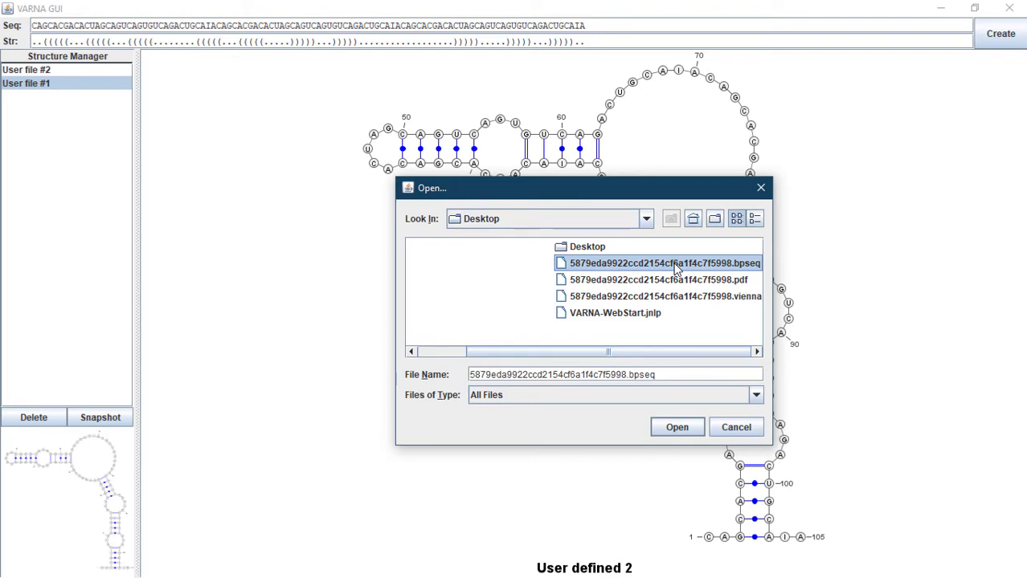
click(679, 429)
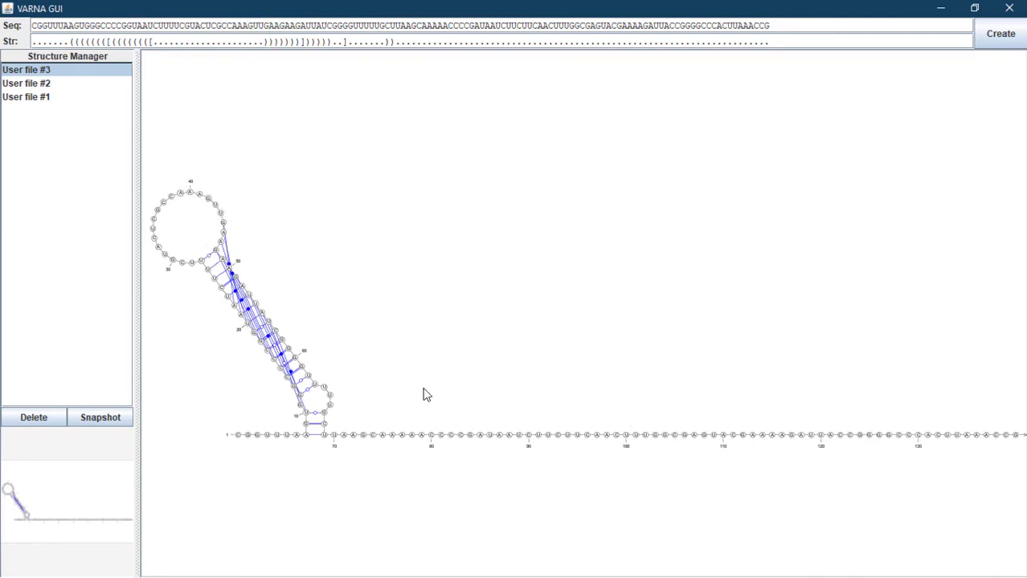
Export the RactIP structure drawing to the Desktop as a PNG Picture named 1 at resolution 600.
right_click(440, 238)
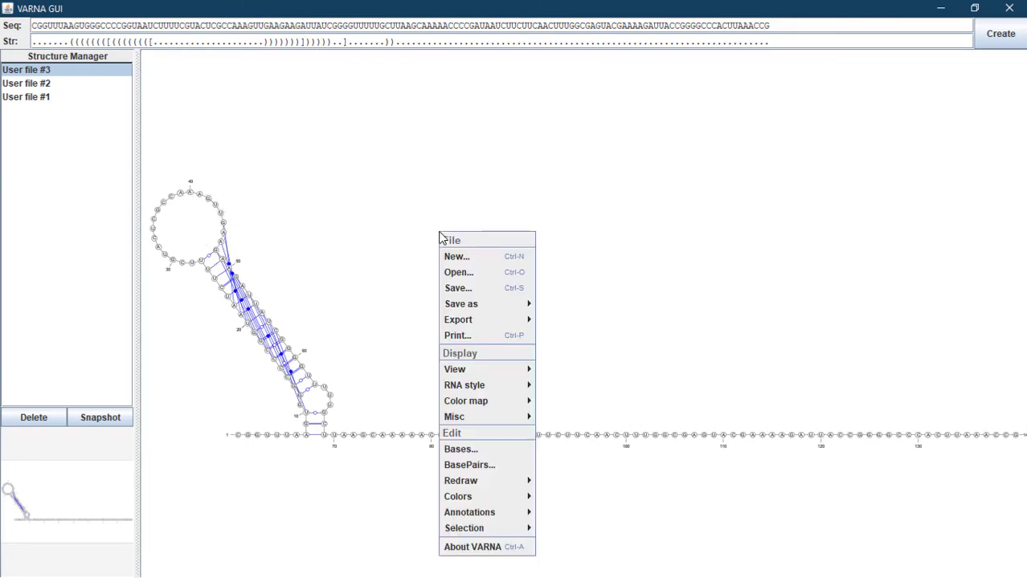
mouse_move(526, 319)
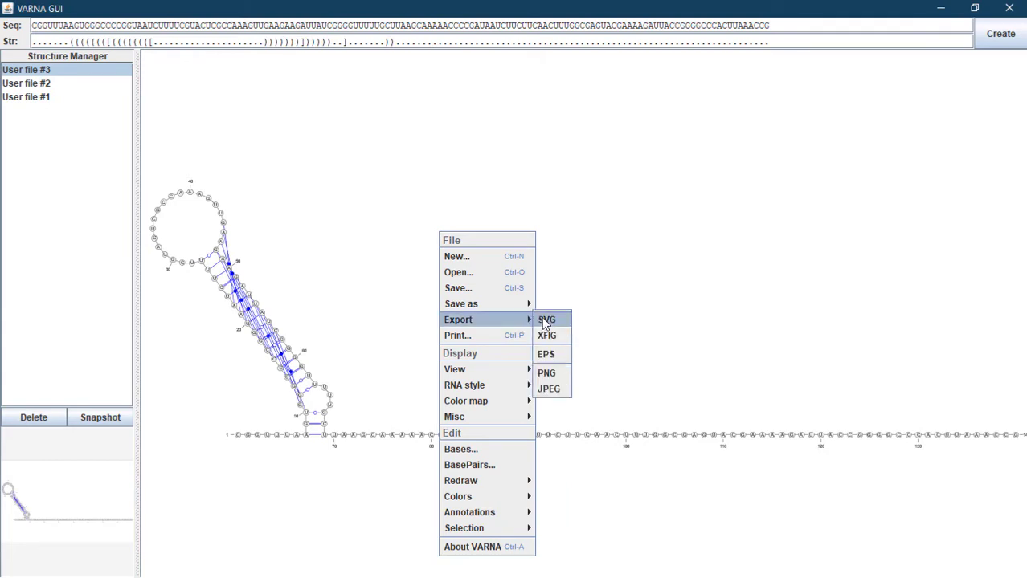
click(547, 373)
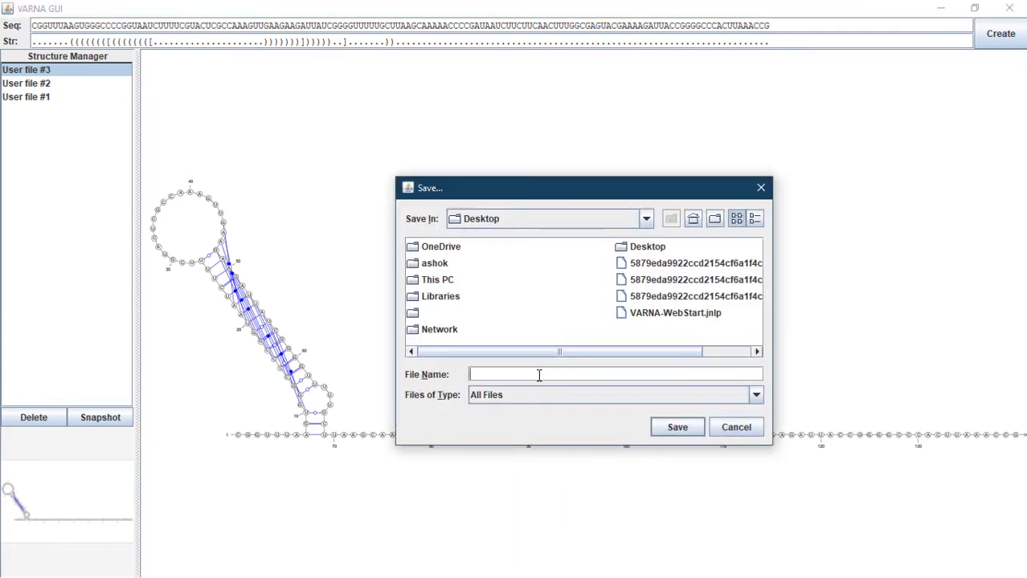
text(1)
click(755, 396)
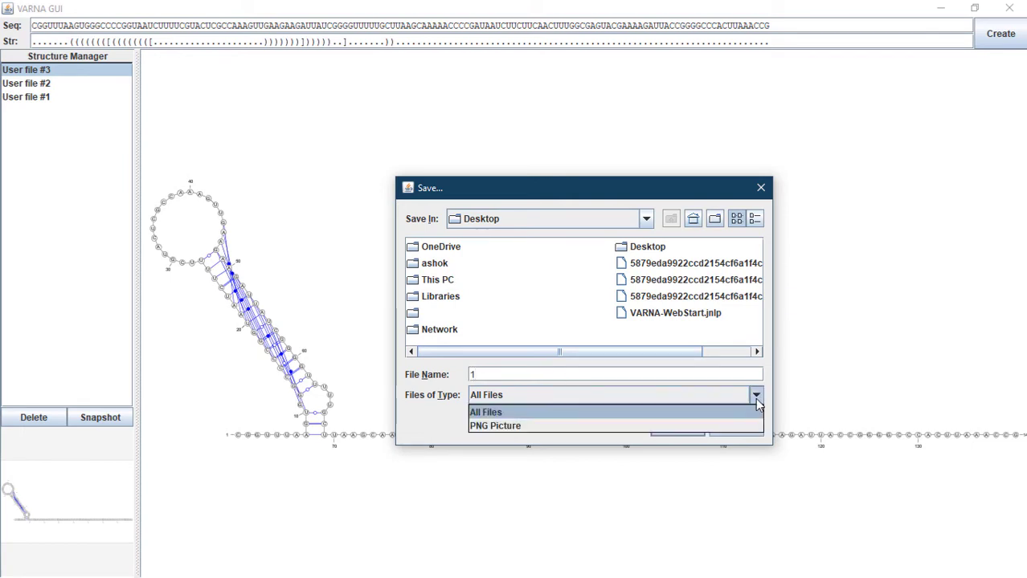
click(560, 424)
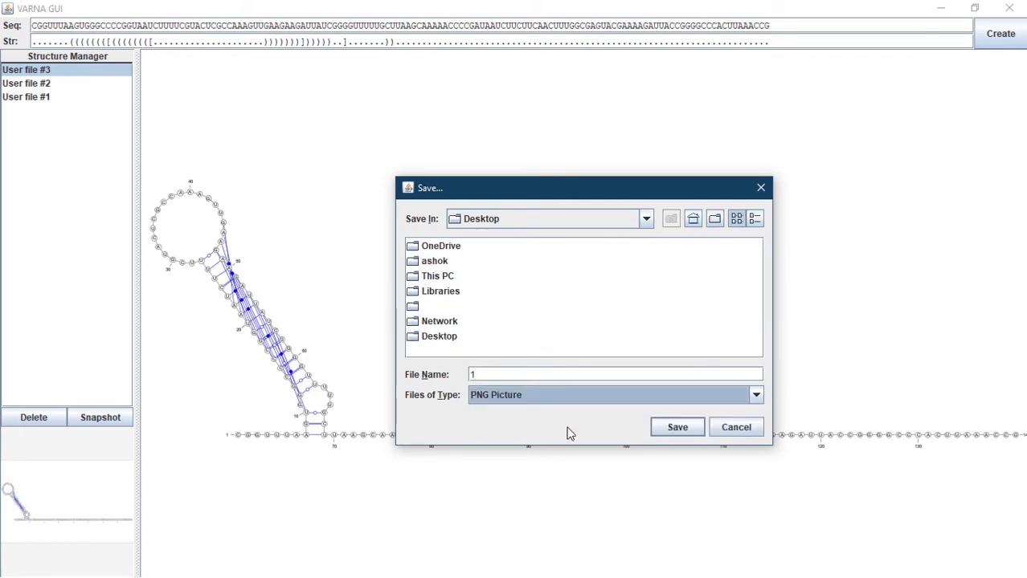
click(681, 429)
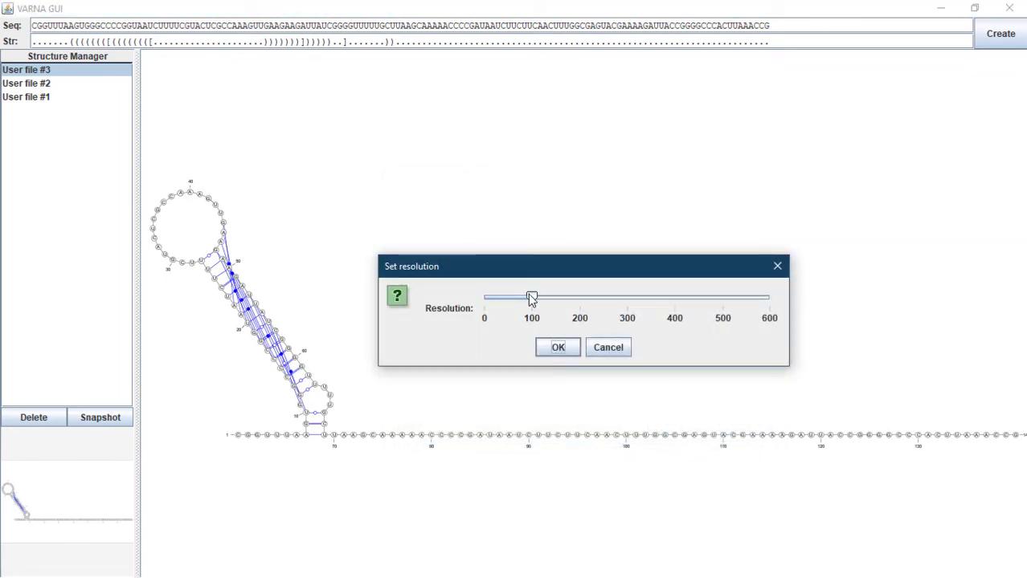
drag(531, 300, 776, 299)
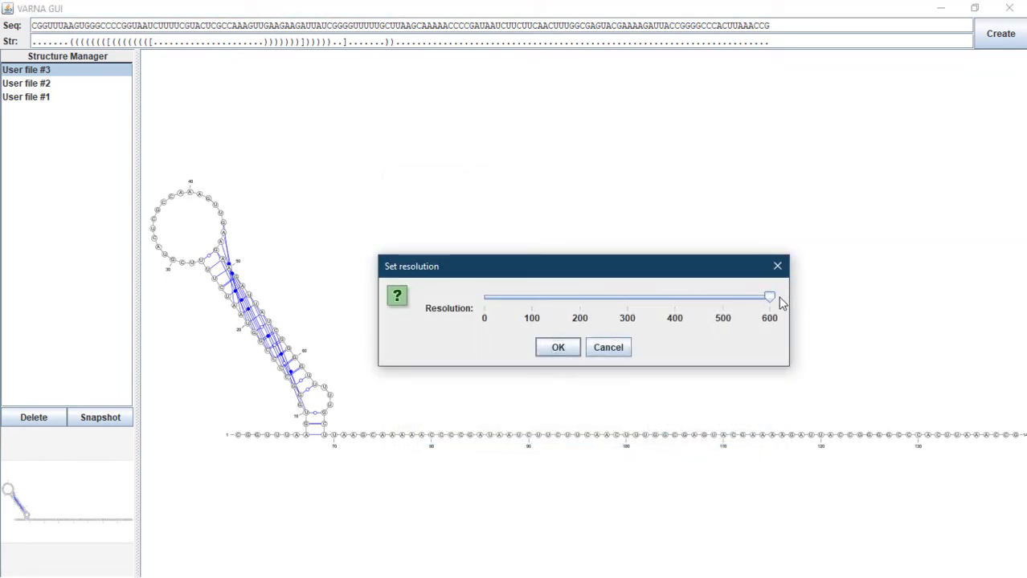
click(557, 349)
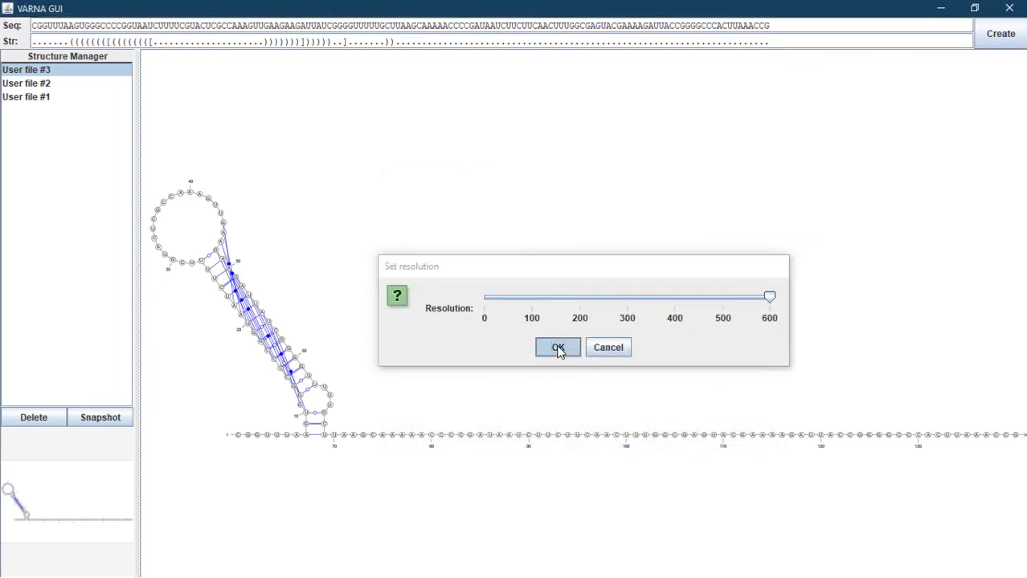
Redraw the structure of User file #3 with the Linear algorithm.
right_click(394, 215)
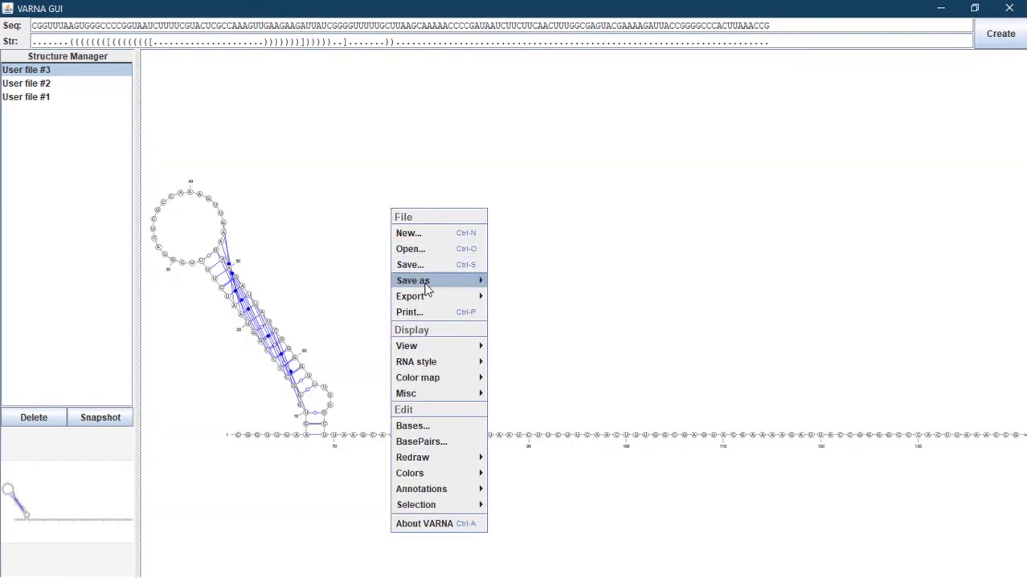
mouse_move(416, 365)
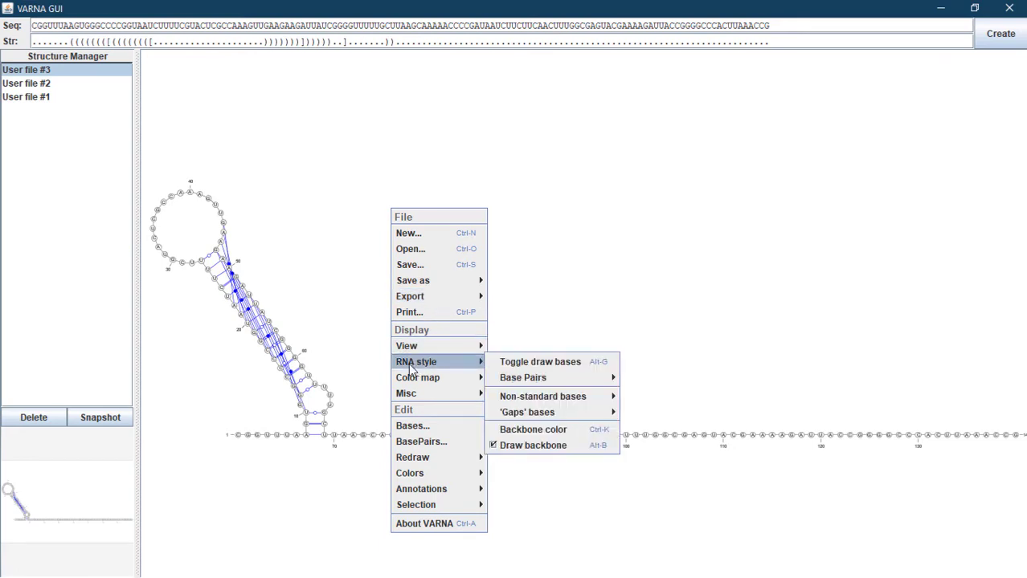
mouse_move(431, 466)
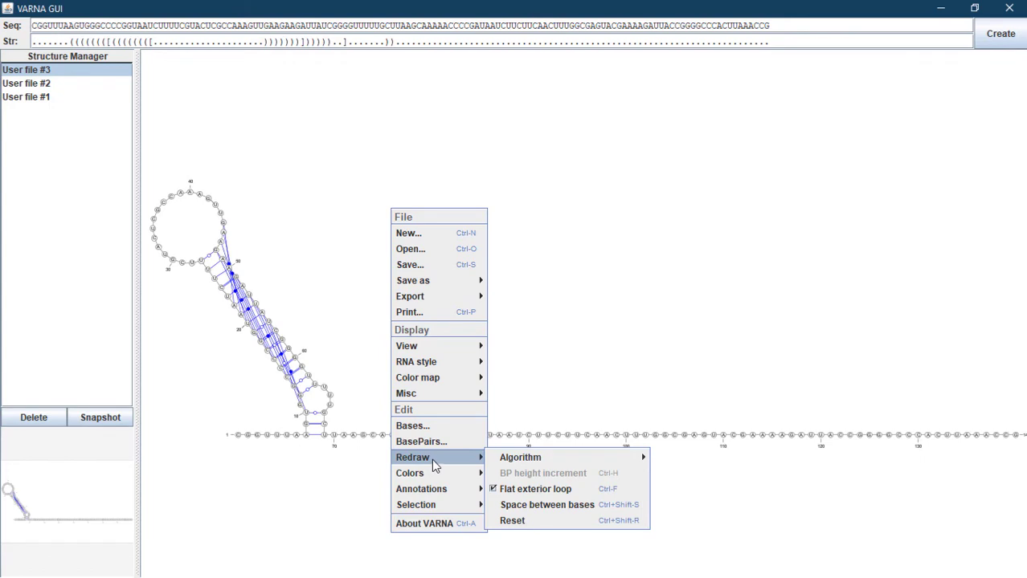
click(665, 457)
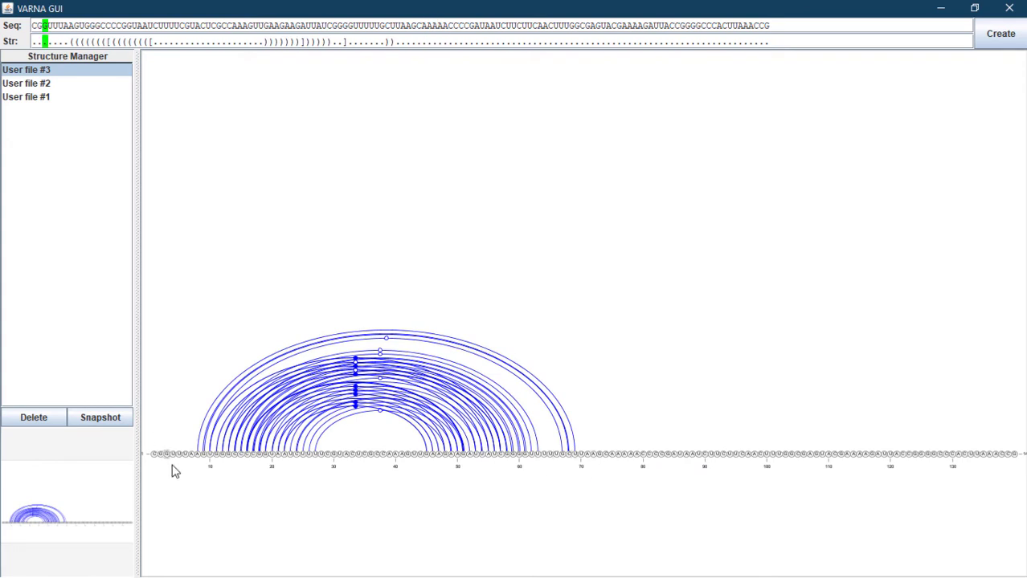
Export the linear arc drawing to the Desktop as a PNG Picture named 2 at resolution 600.
right_click(528, 180)
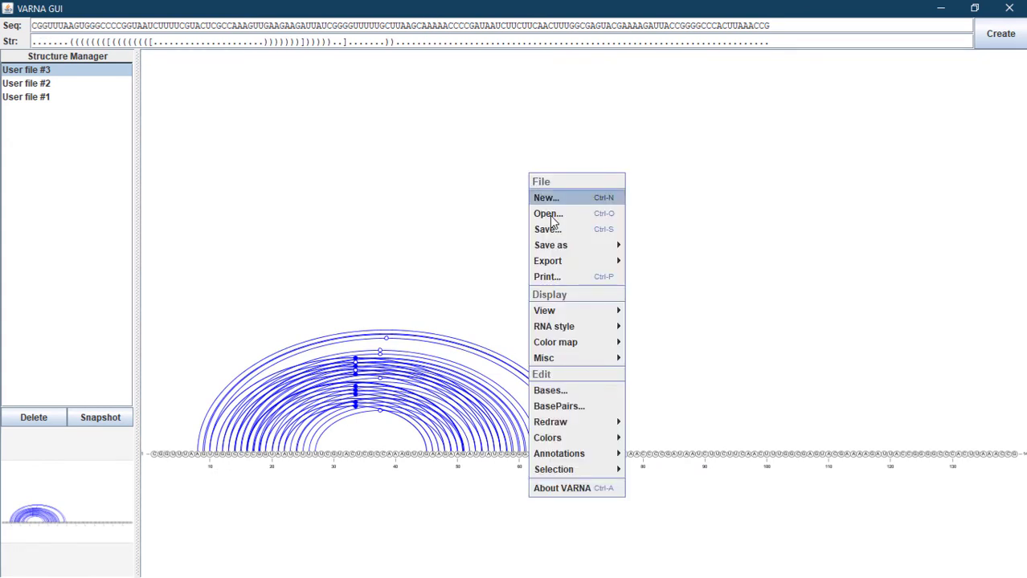
mouse_move(574, 261)
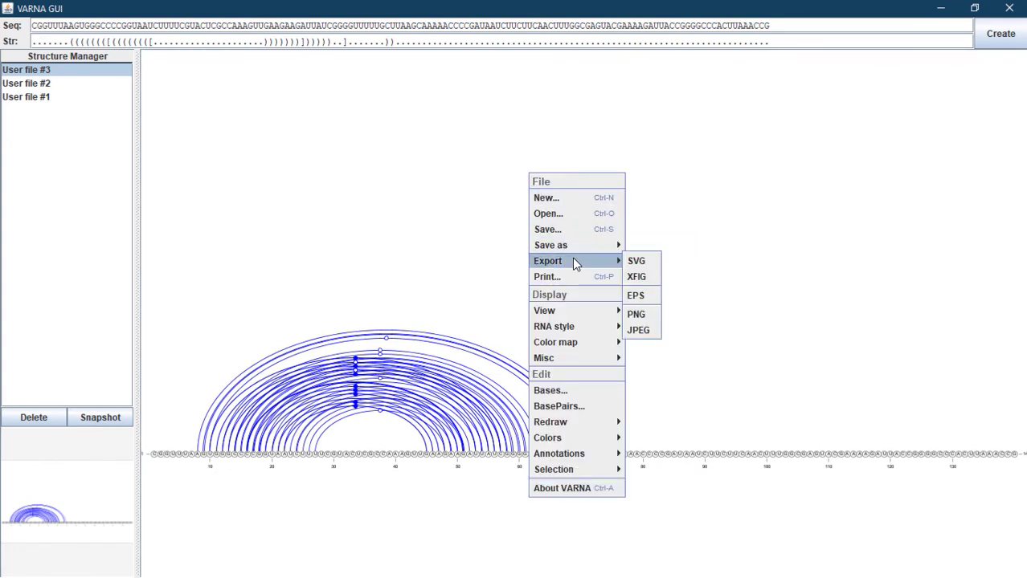
click(644, 319)
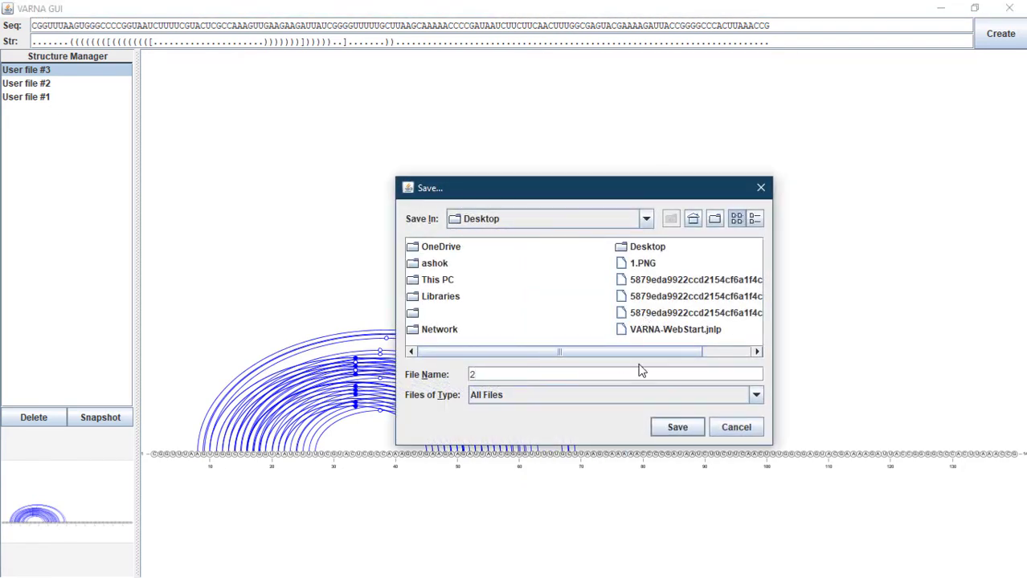
click(756, 396)
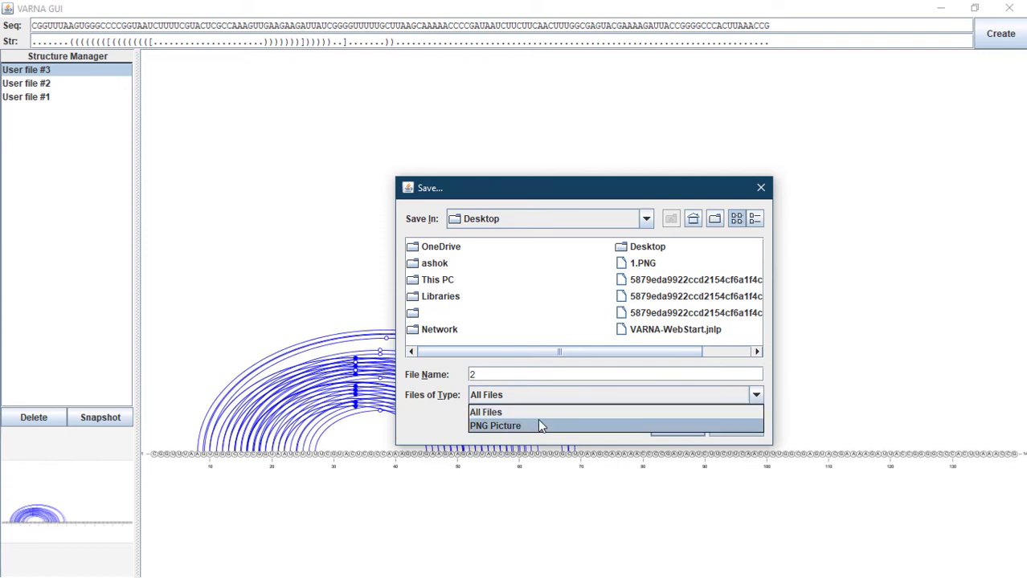
click(536, 427)
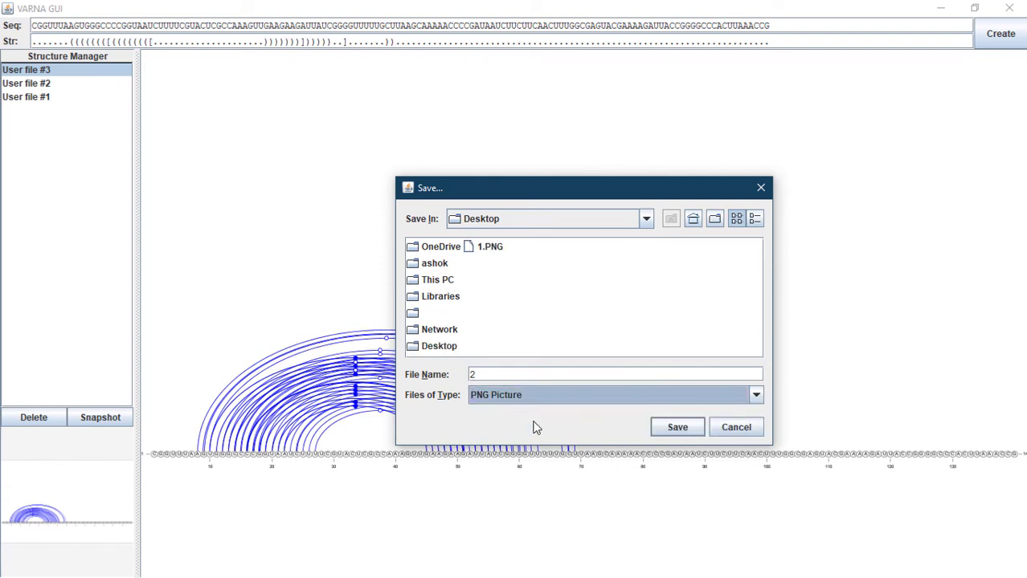
click(677, 427)
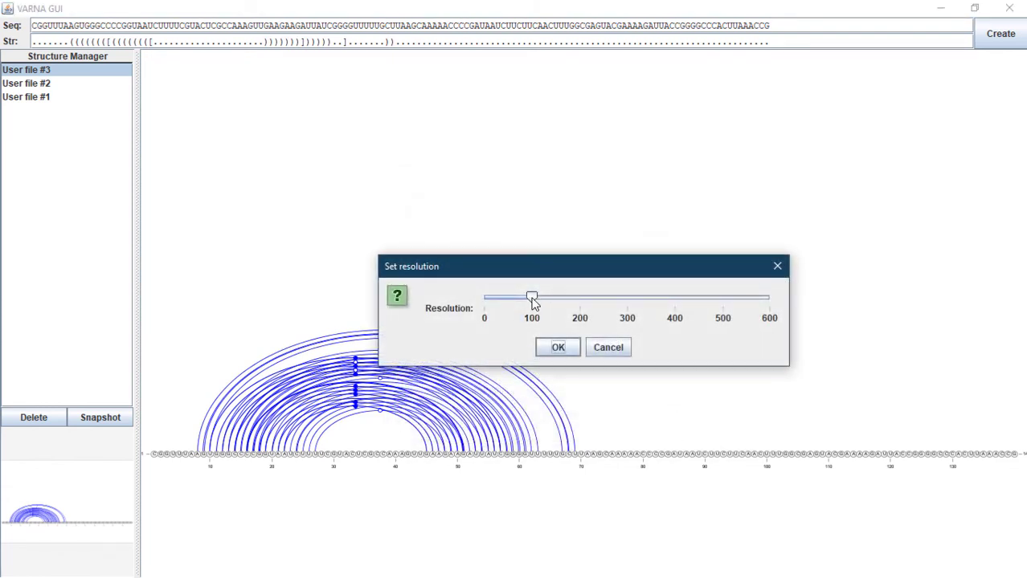
drag(533, 302, 770, 317)
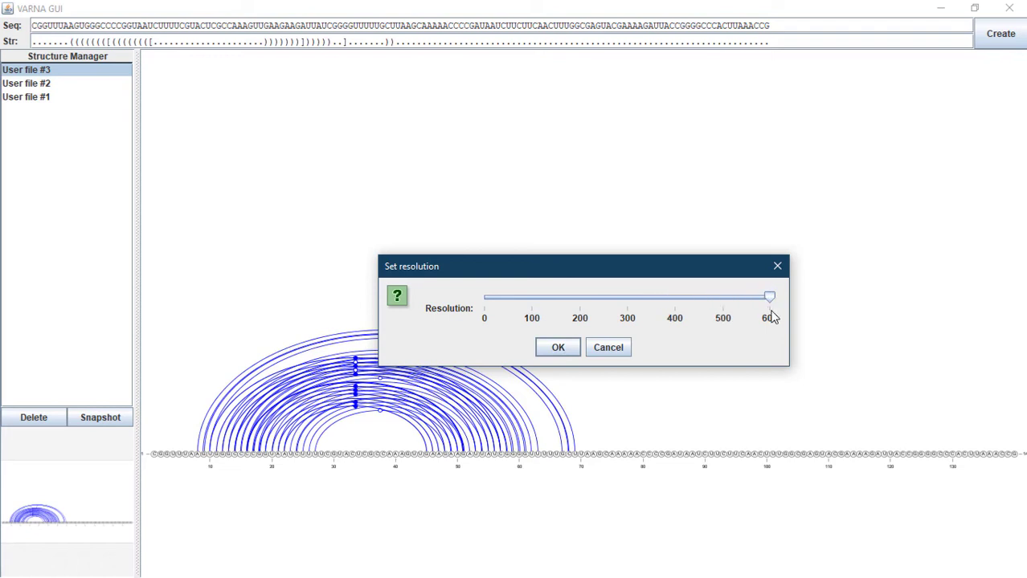
click(566, 347)
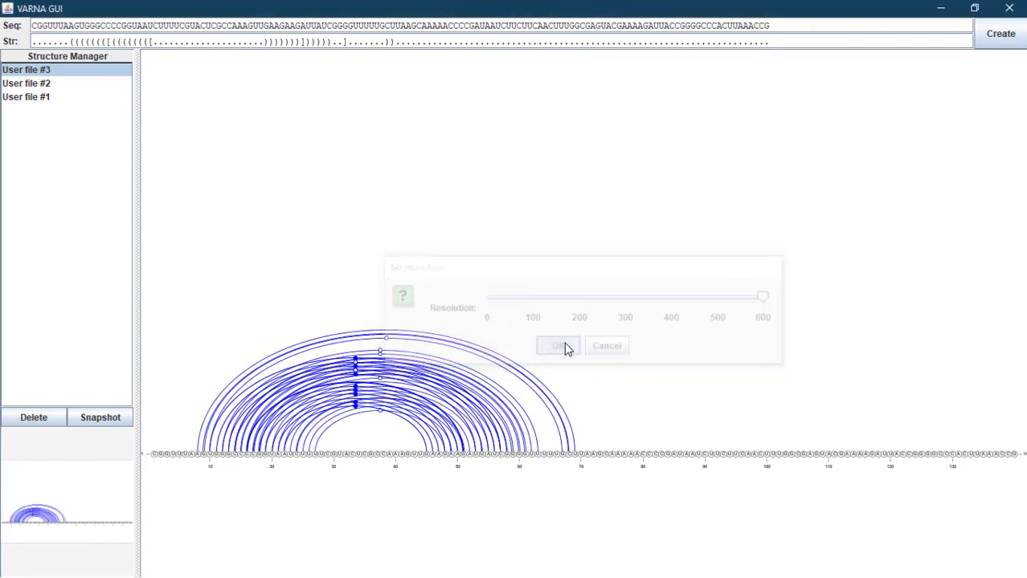
Redraw the structure of User file #3 with the Circular algorithm.
right_click(533, 197)
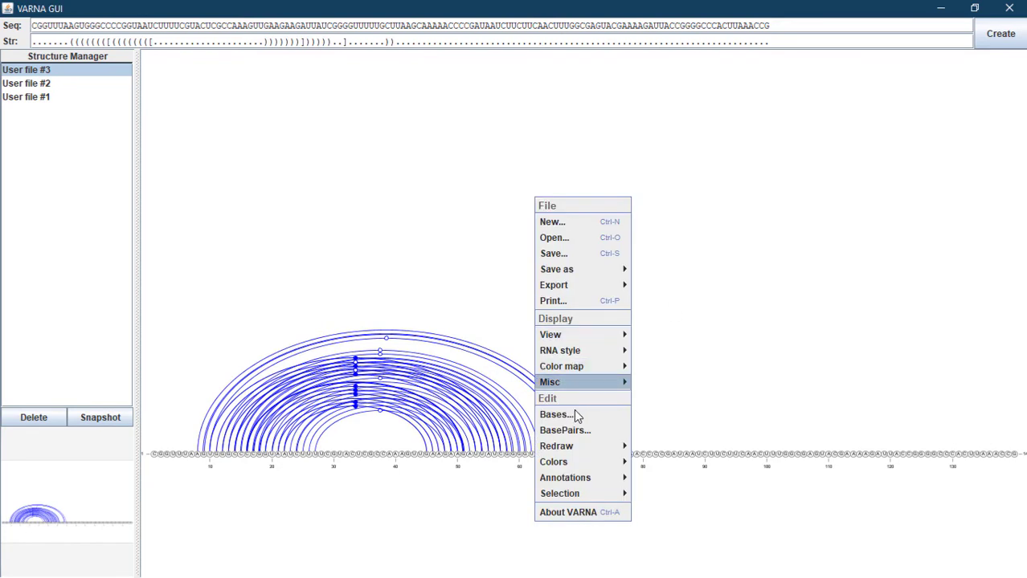
mouse_move(578, 447)
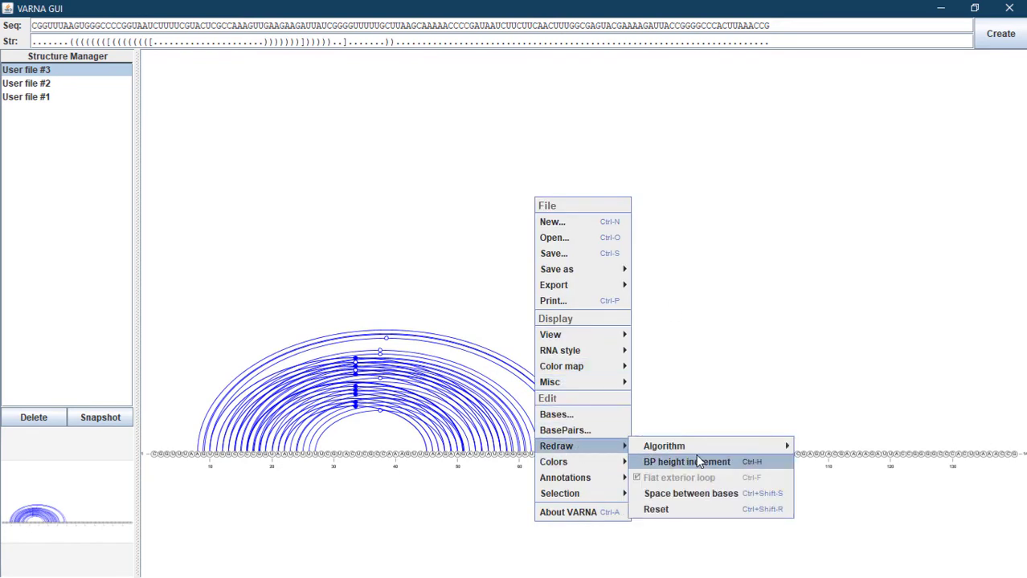
mouse_move(737, 445)
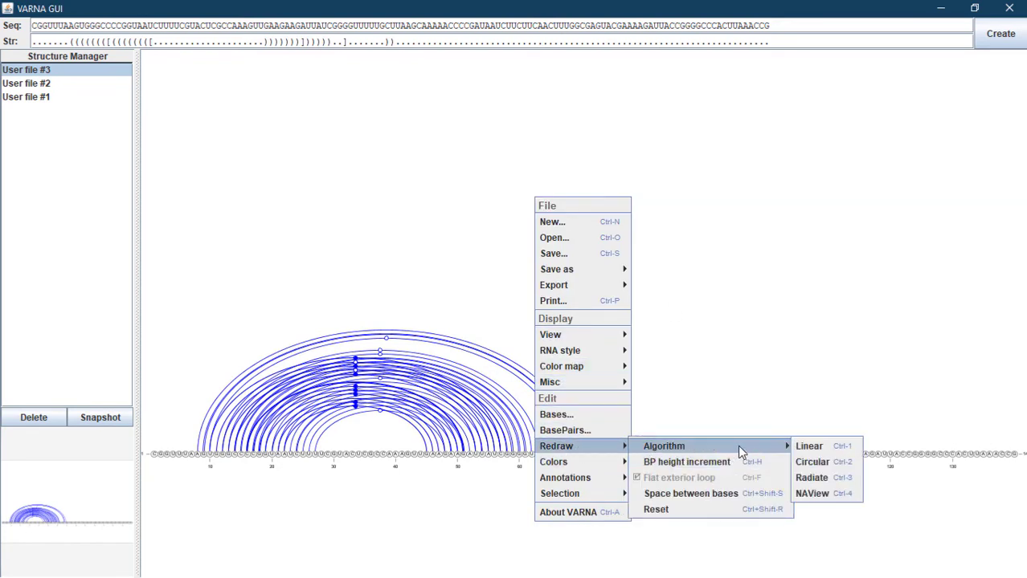
click(811, 462)
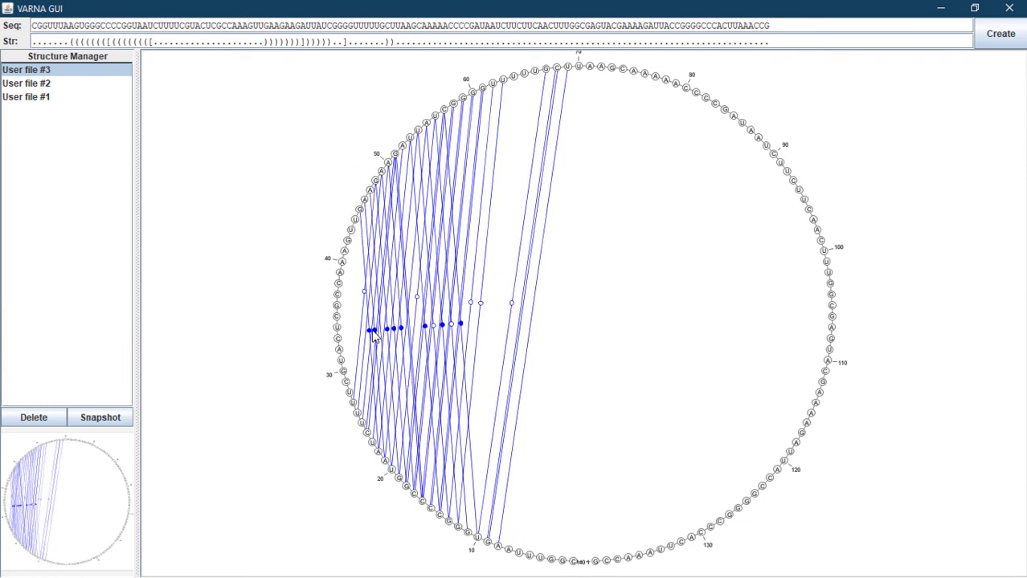
Export the circular drawing to the Desktop as a PNG Picture named 3 at resolution 600.
right_click(237, 197)
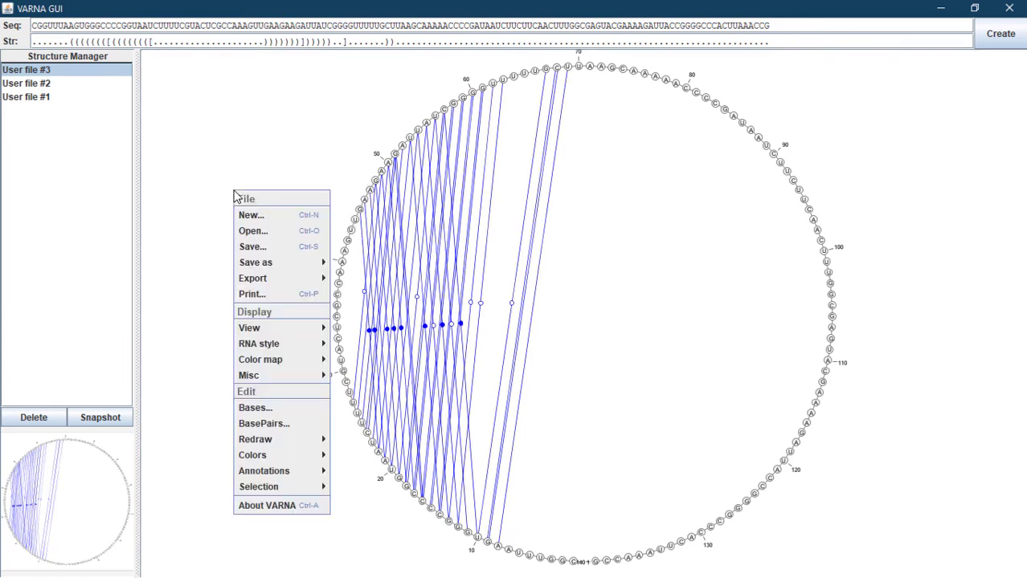
mouse_move(296, 281)
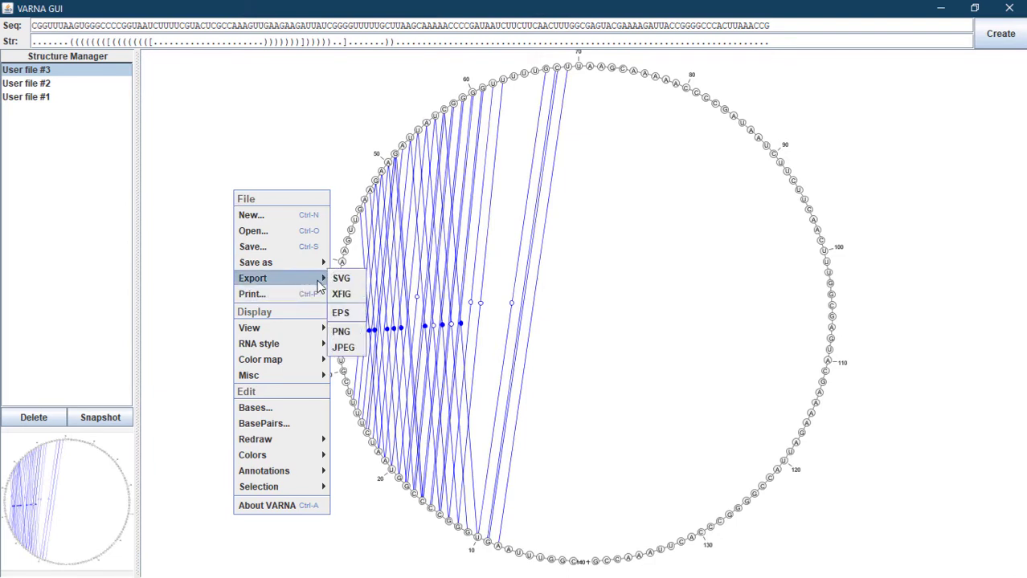
click(341, 331)
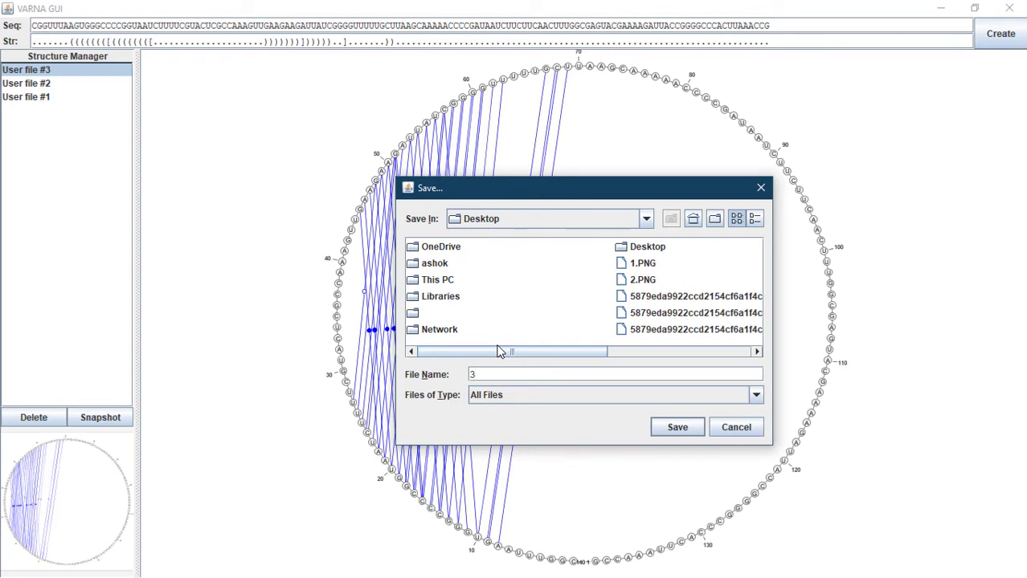
click(756, 394)
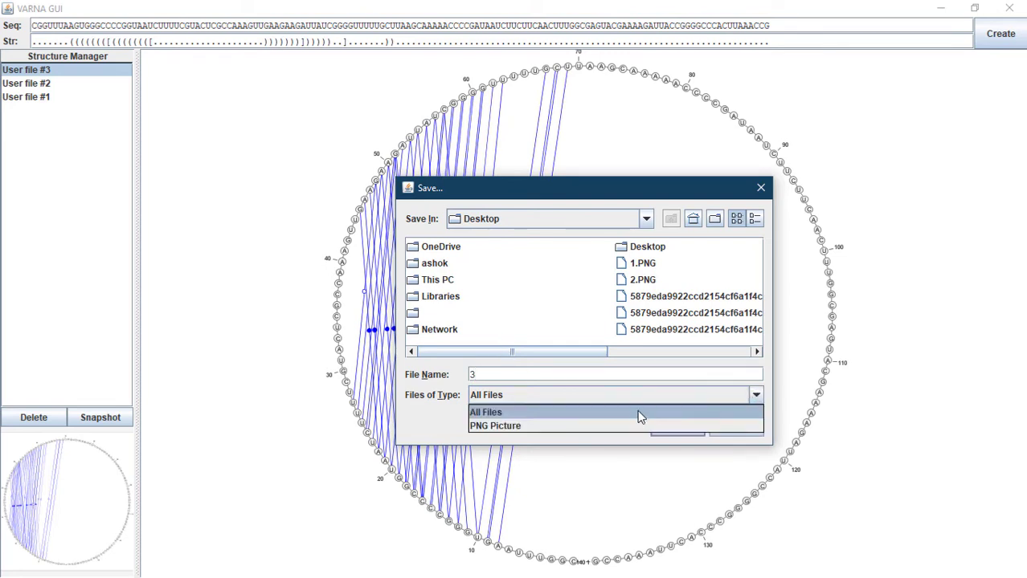
click(619, 427)
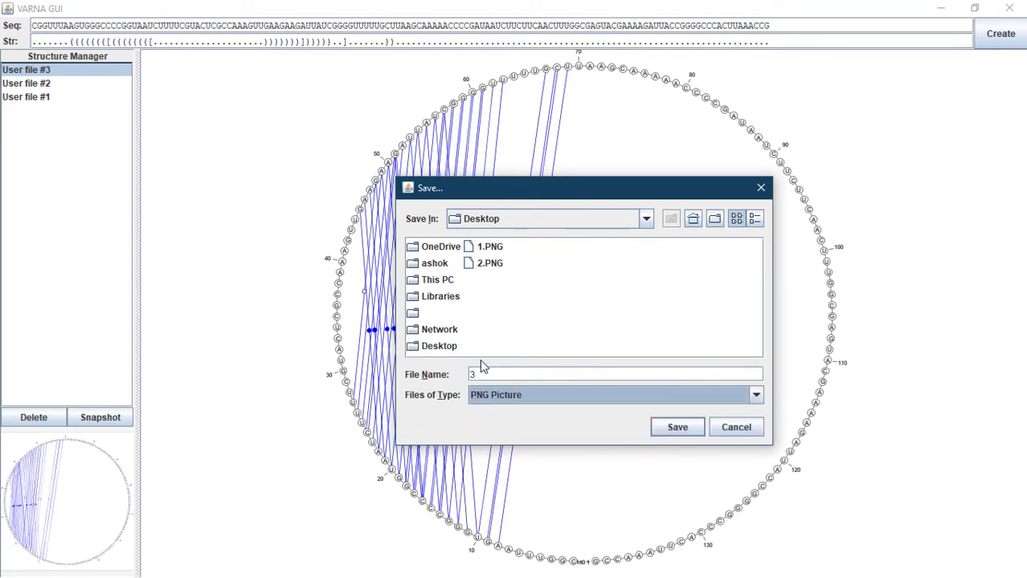
click(677, 427)
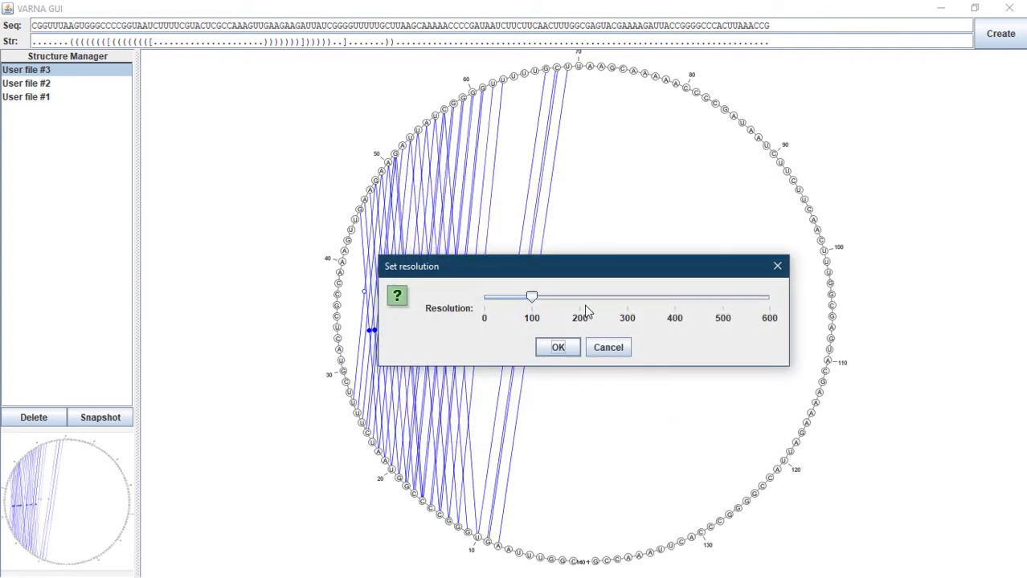
drag(533, 297, 776, 308)
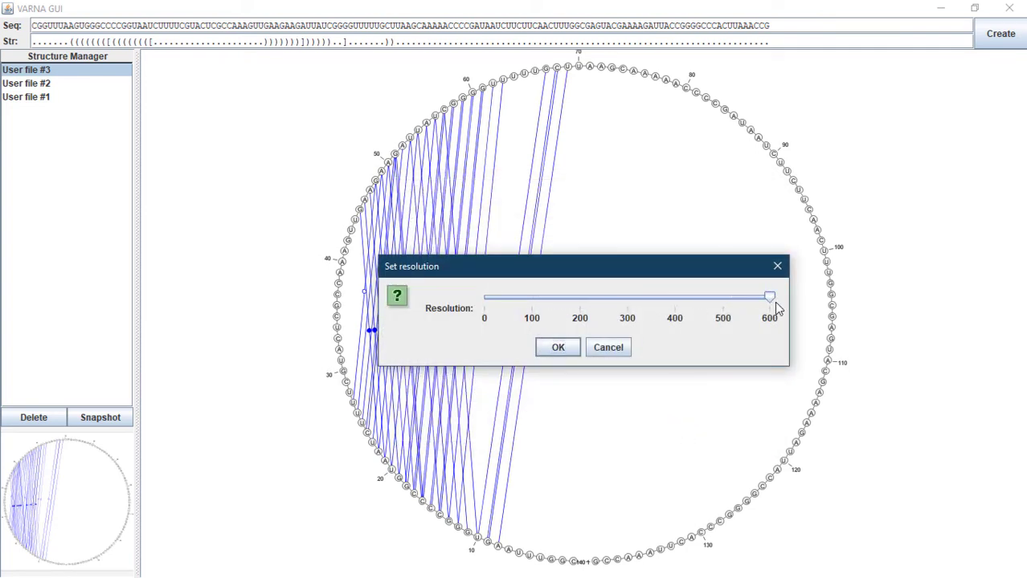
click(560, 348)
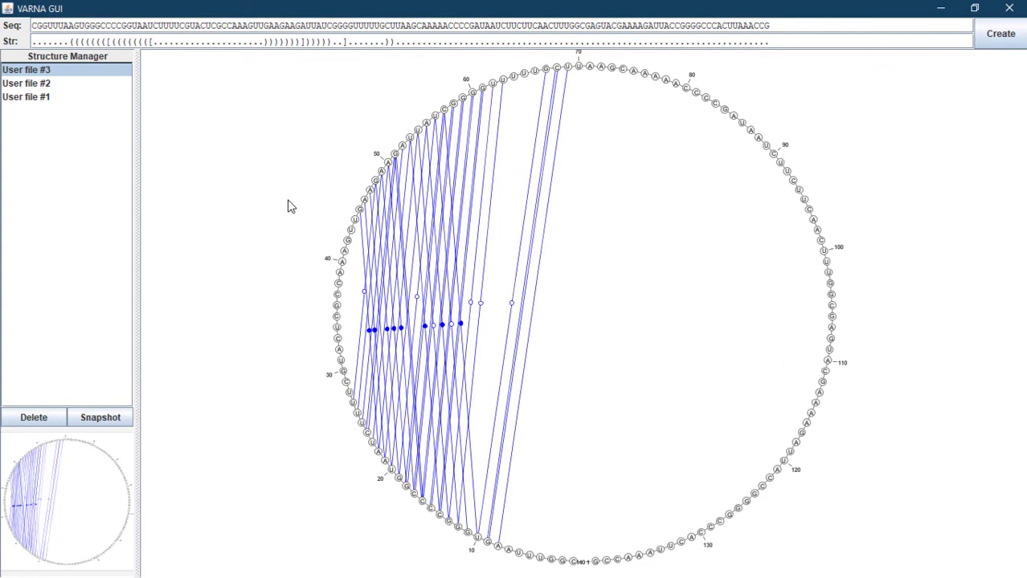
Redraw the structure of User file #3 with the Radiate algorithm.
right_click(249, 130)
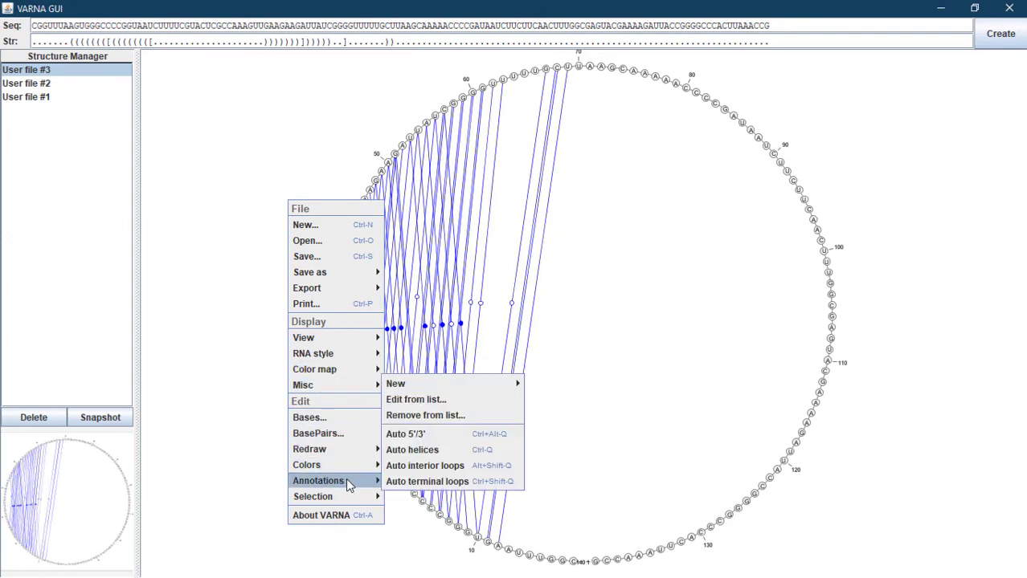
mouse_move(357, 450)
mouse_move(503, 452)
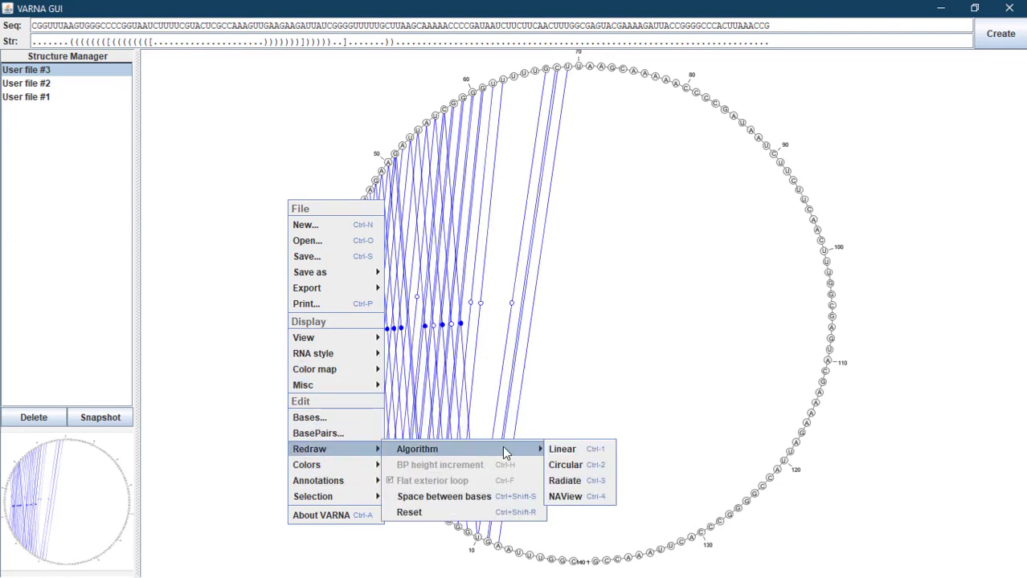
click(566, 481)
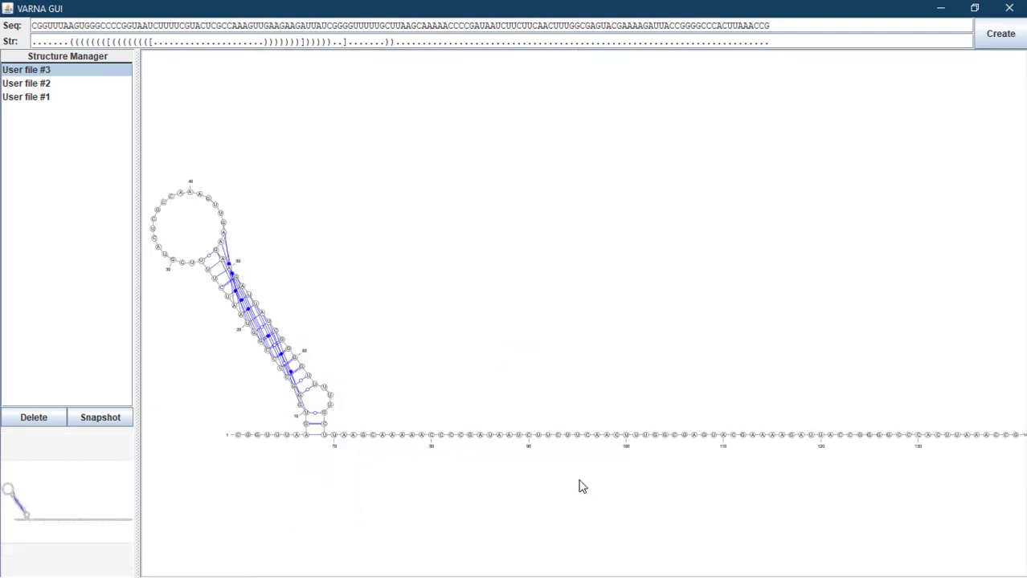
Redraw the structure of User file #3 with the NAView algorithm.
click(424, 159)
mouse_move(475, 339)
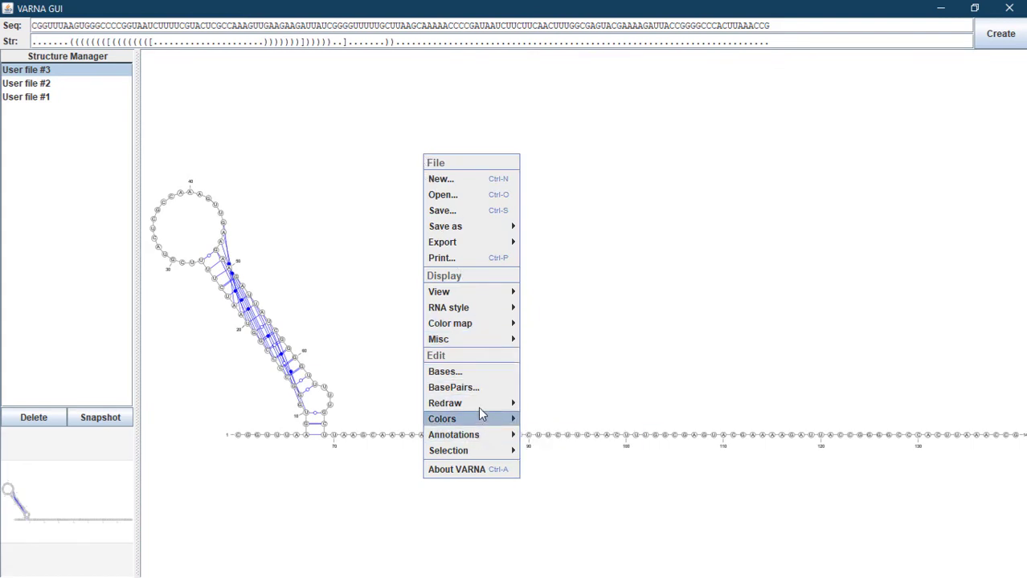
mouse_move(475, 456)
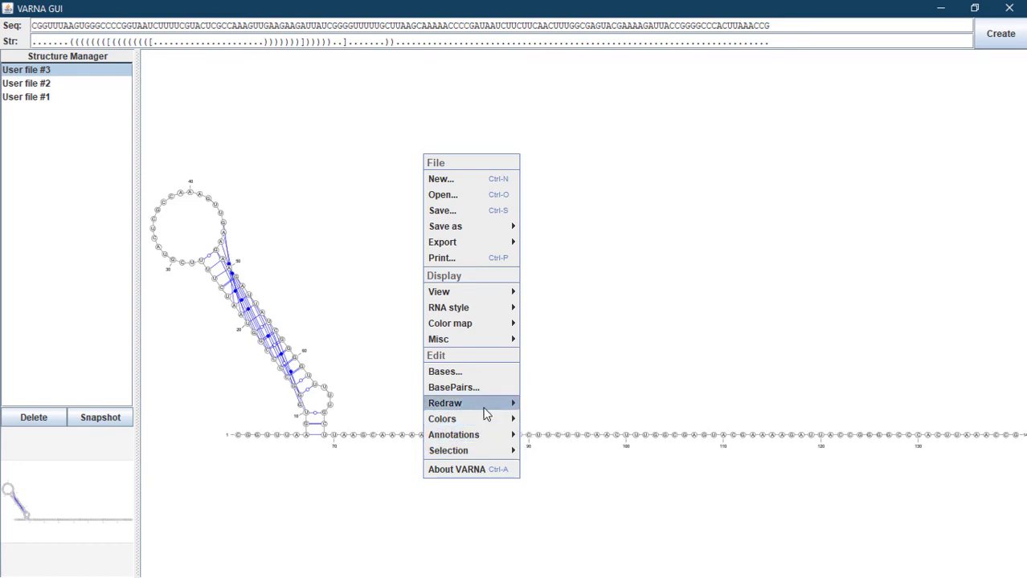
mouse_move(482, 405)
mouse_move(635, 406)
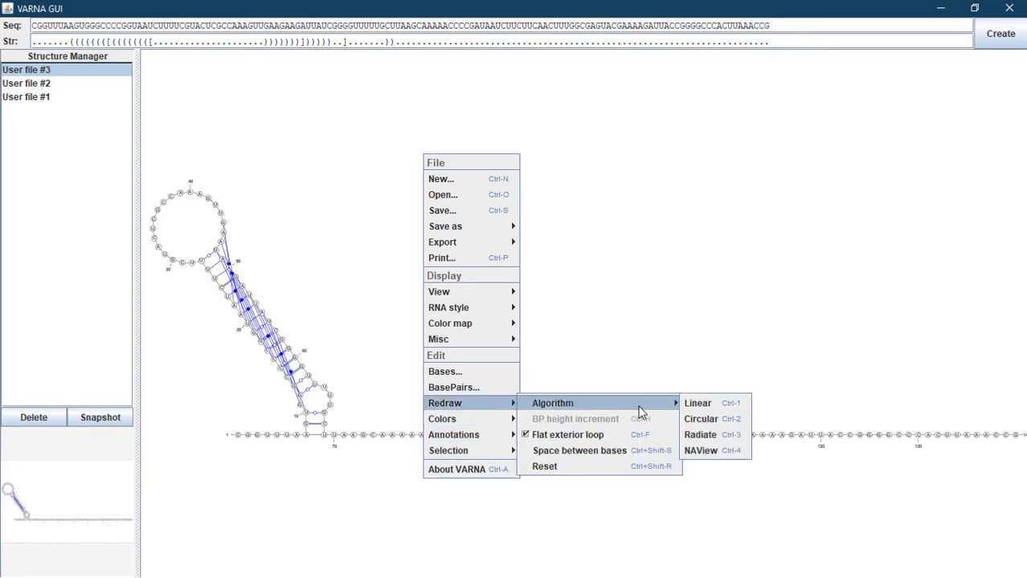
click(722, 452)
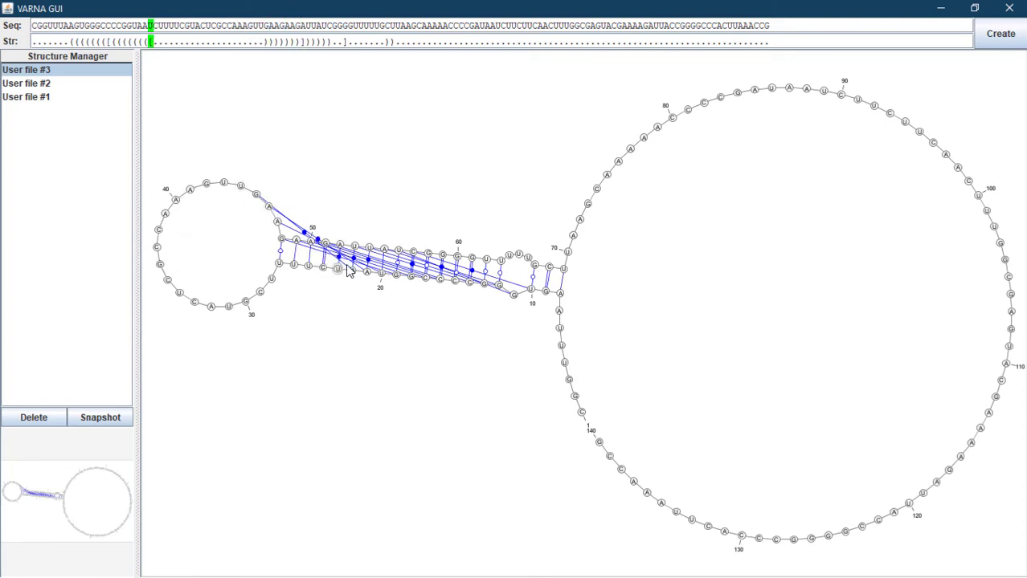
Export the NAView drawing to the Desktop as a PNG Picture named 4 at resolution 600.
right_click(445, 159)
mouse_move(502, 294)
mouse_move(520, 250)
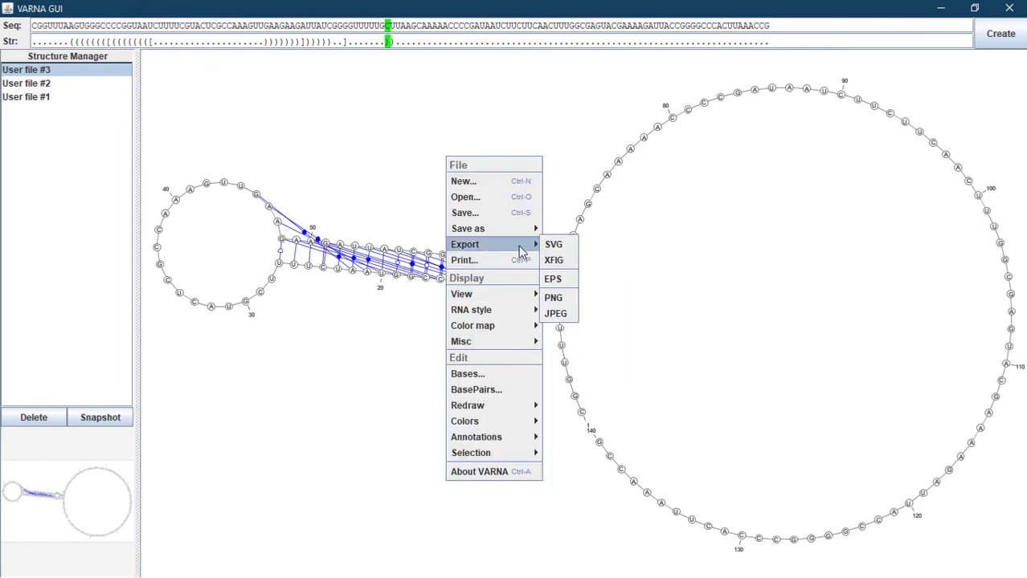
click(561, 298)
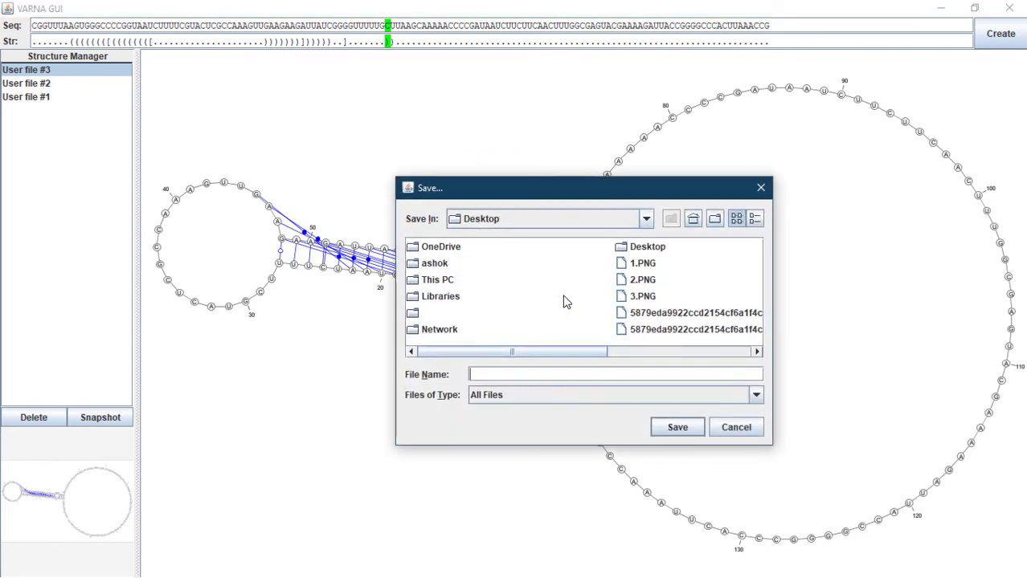
text(4)
click(756, 394)
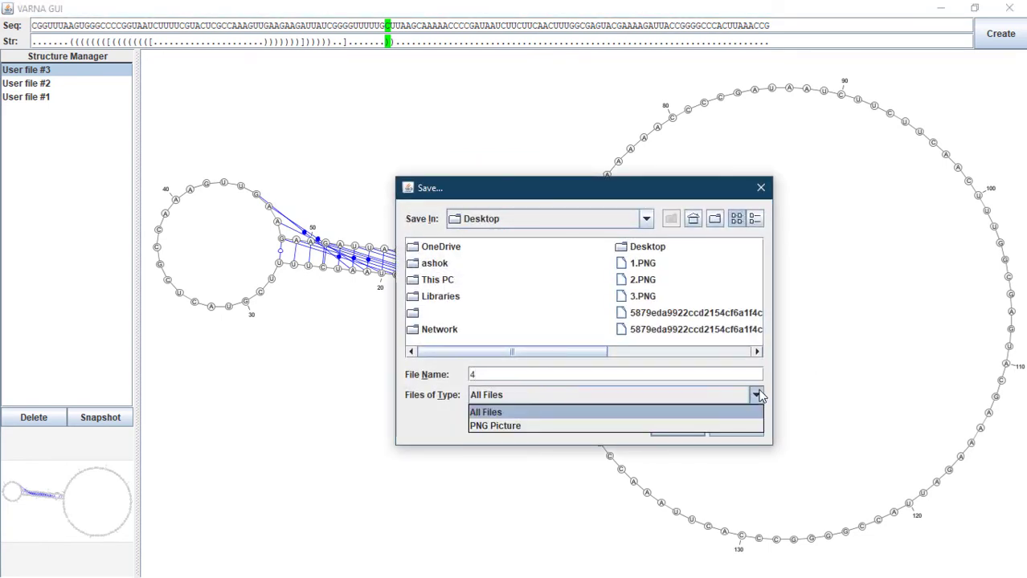
click(553, 426)
click(679, 427)
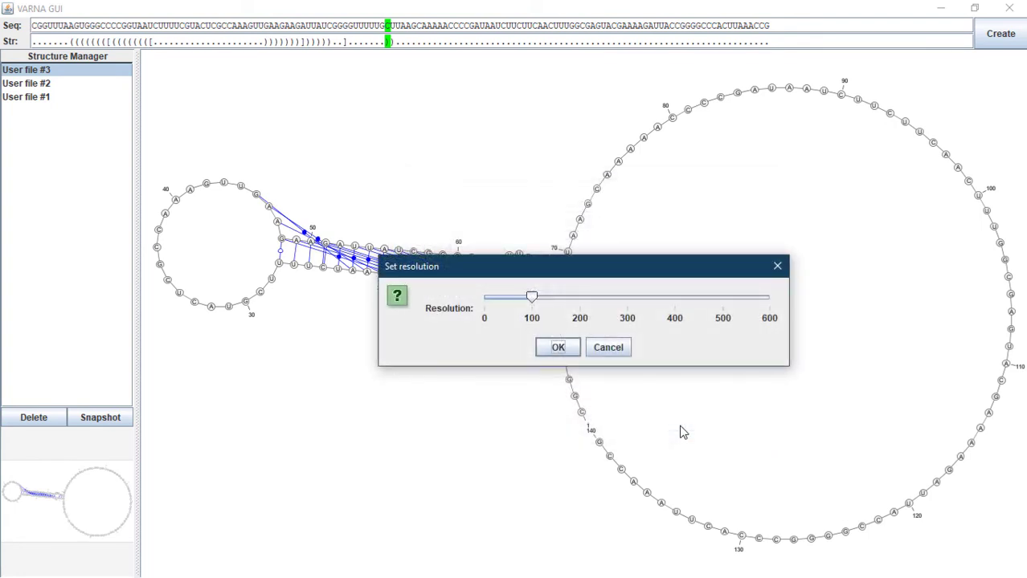
drag(532, 298, 770, 299)
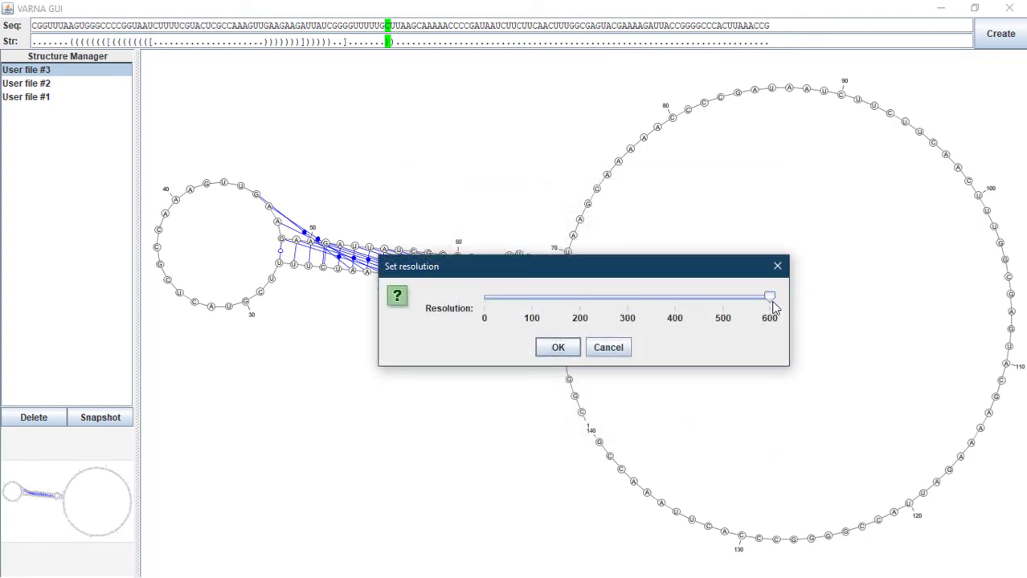
click(556, 349)
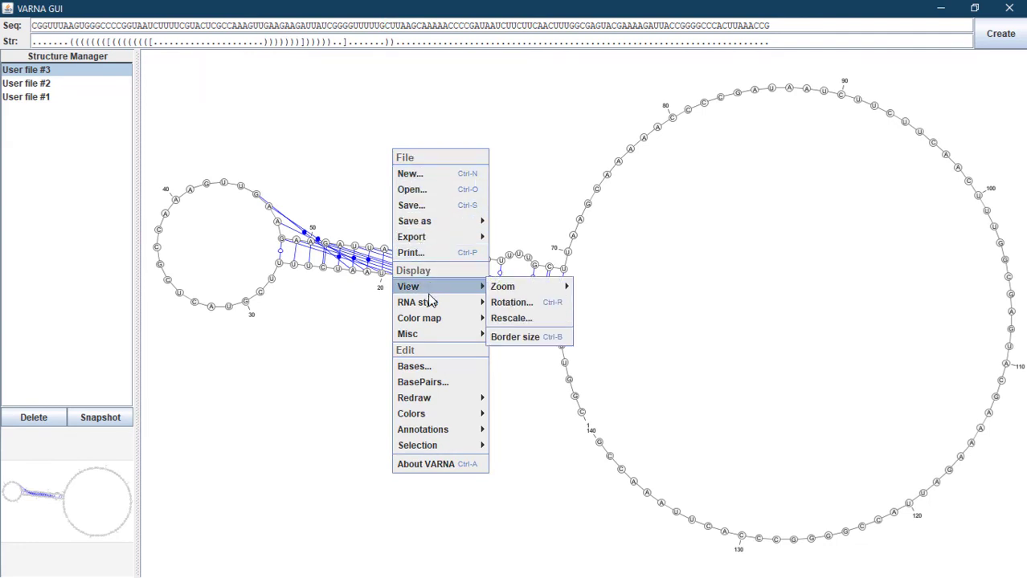
mouse_move(431, 300)
mouse_move(452, 229)
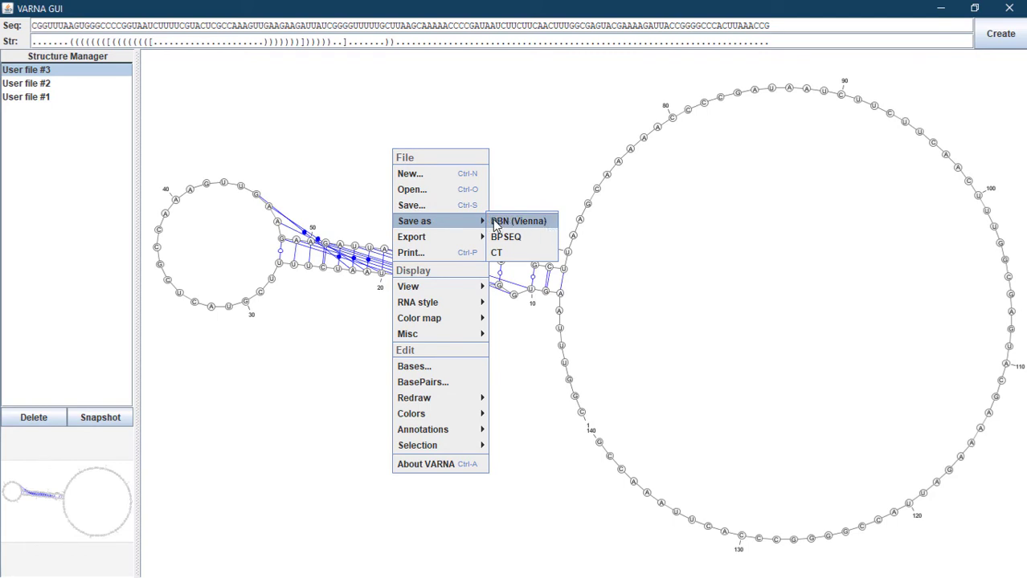
mouse_move(438, 245)
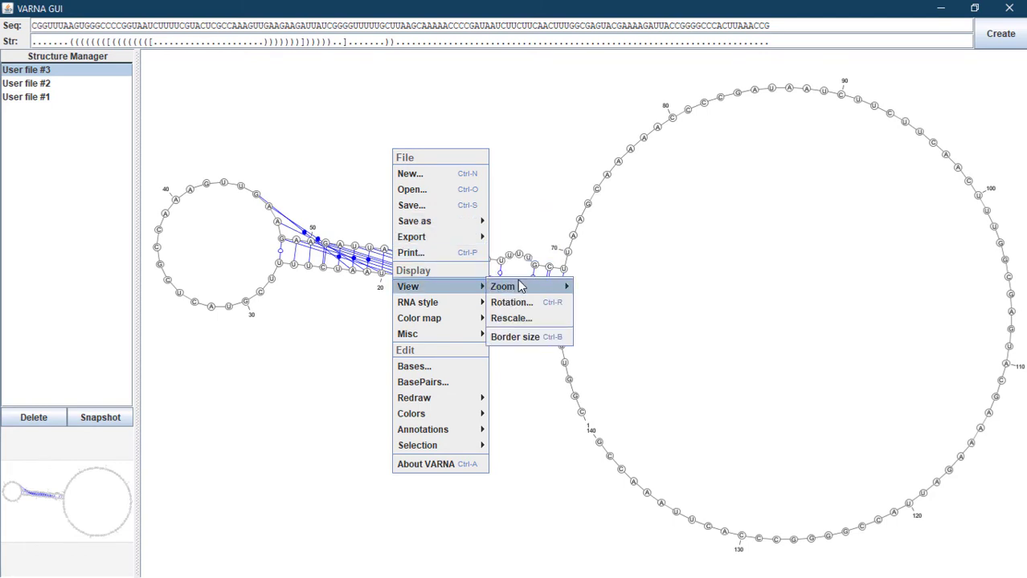
mouse_move(521, 286)
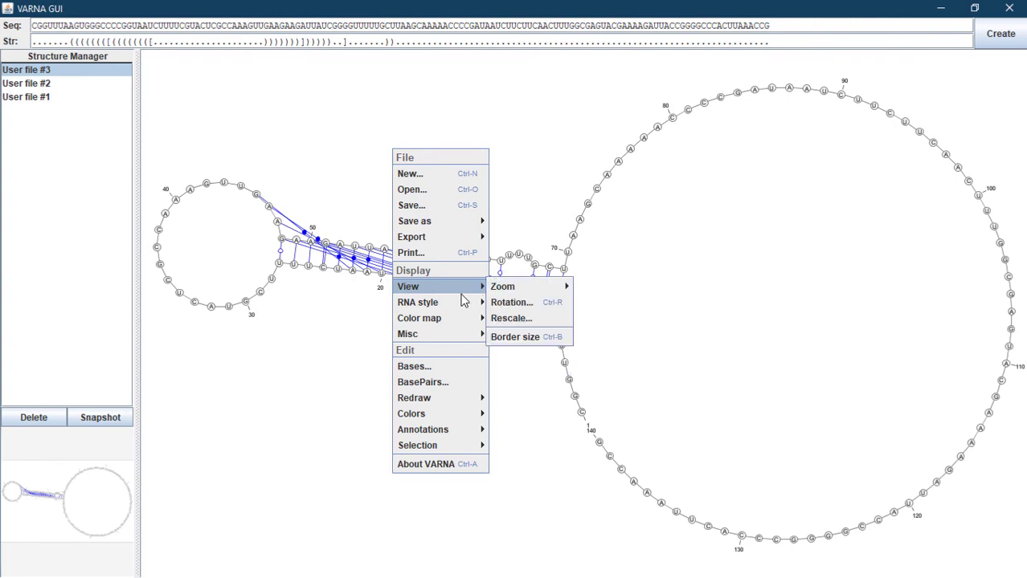
mouse_move(550, 322)
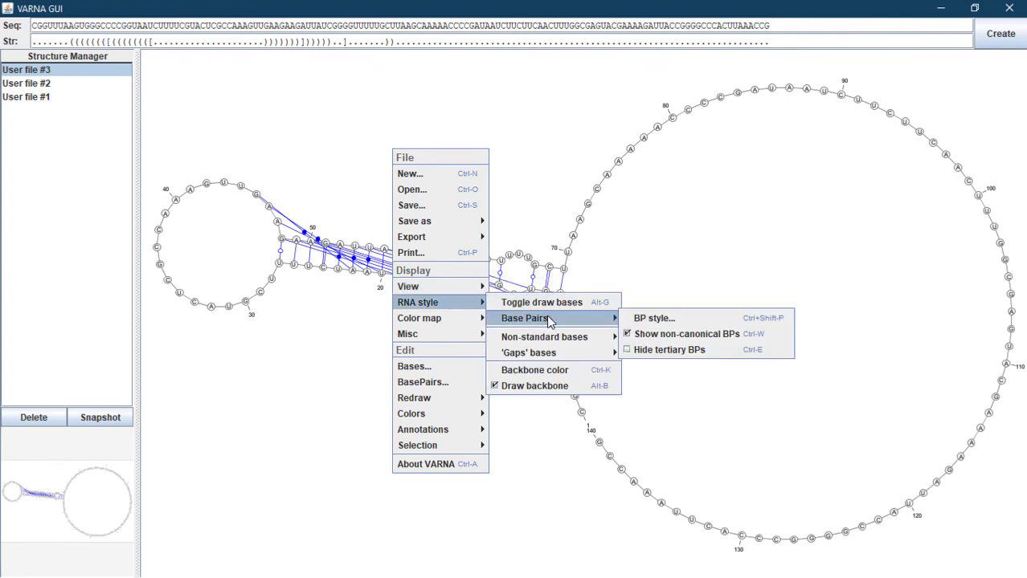
mouse_move(553, 341)
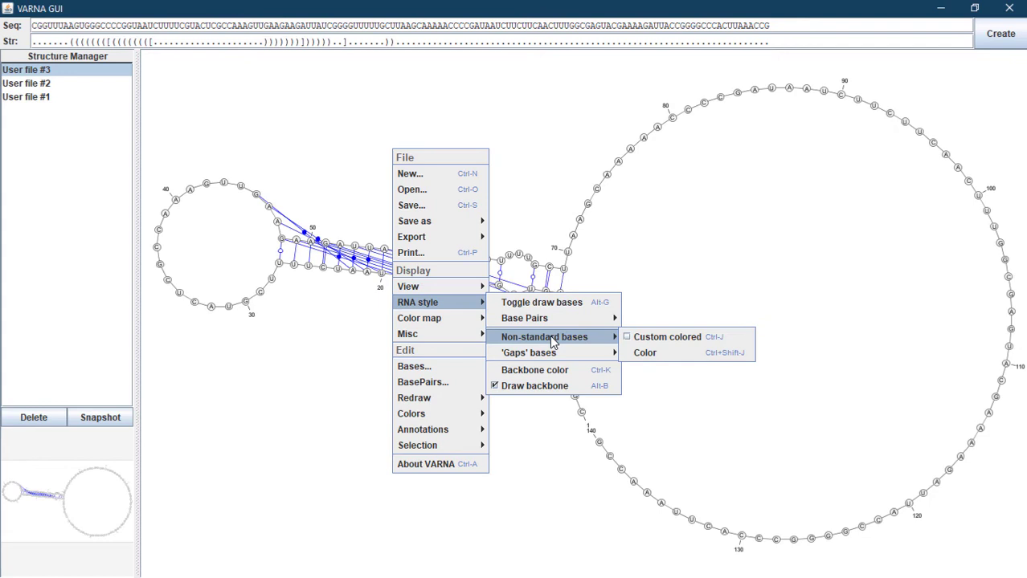
mouse_move(561, 358)
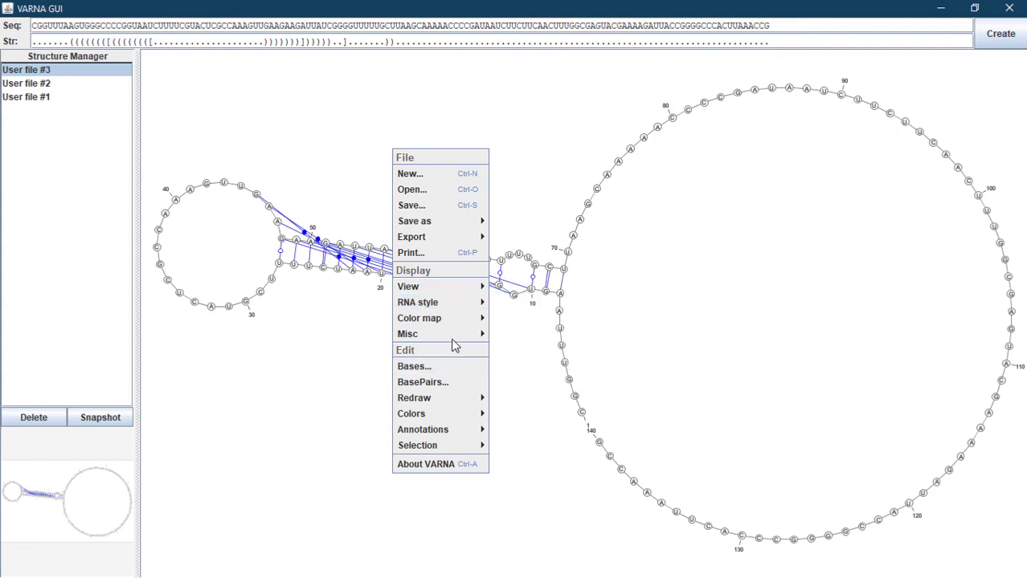
mouse_move(454, 344)
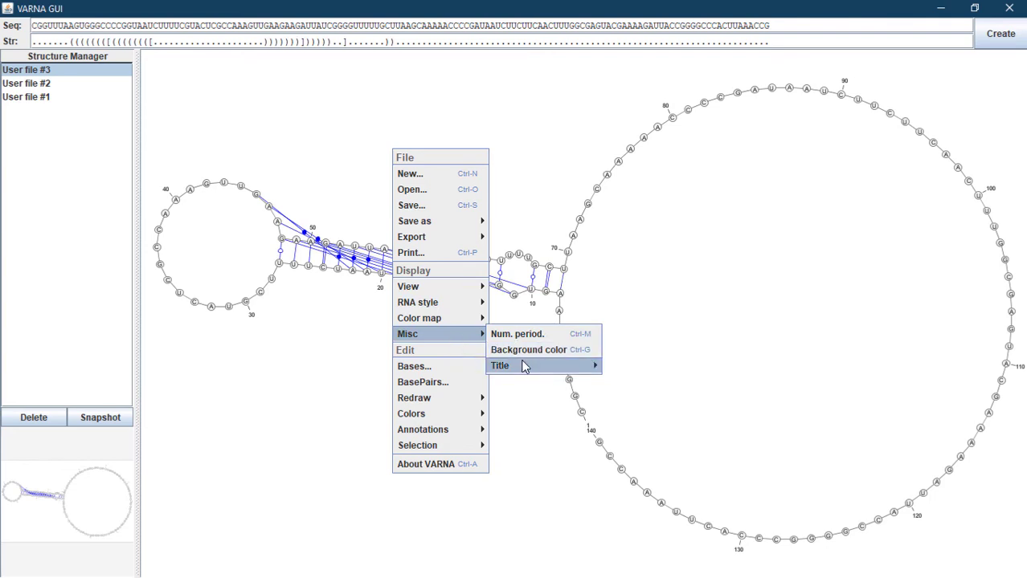
mouse_move(523, 368)
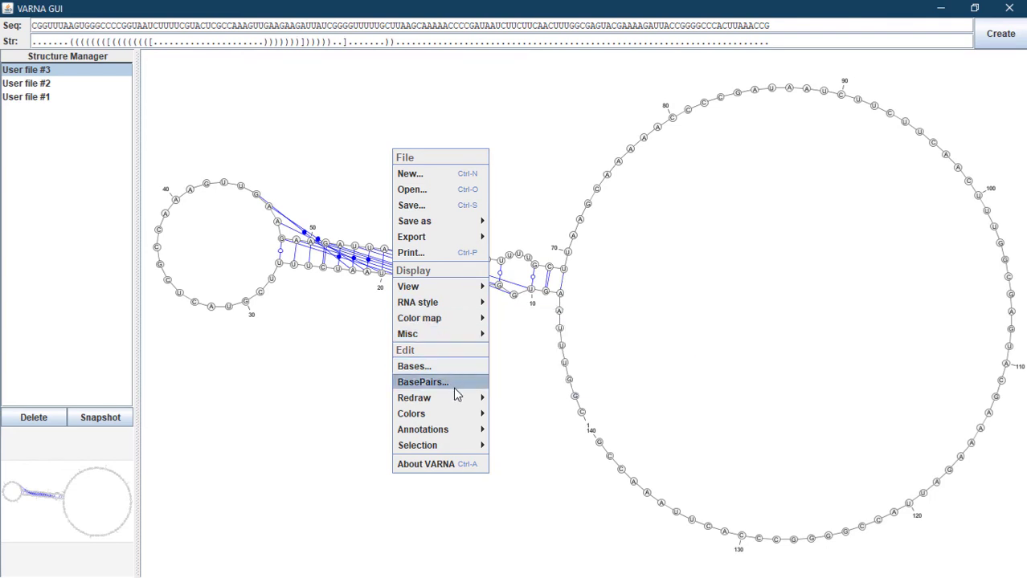
mouse_move(456, 402)
mouse_move(456, 421)
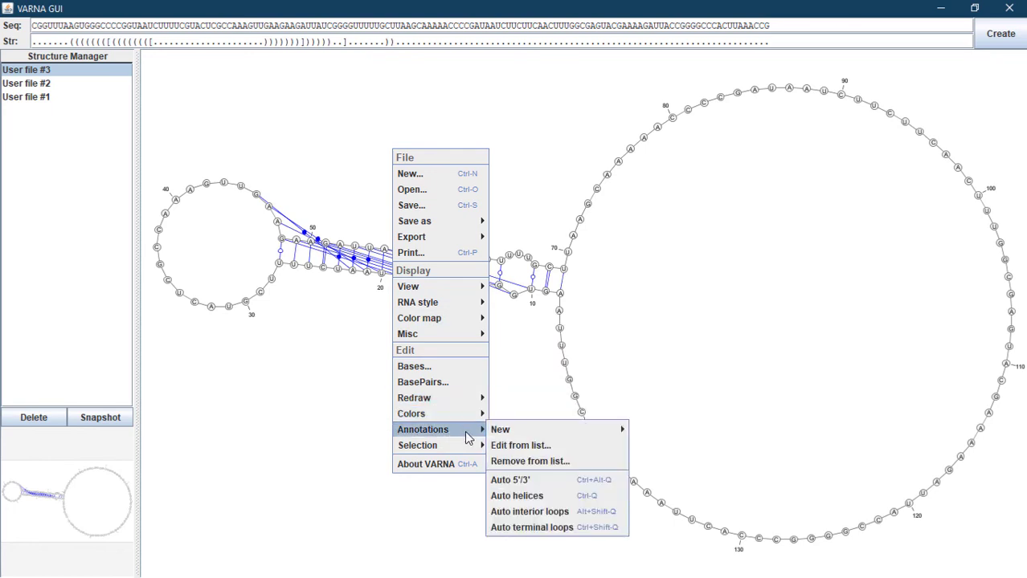
mouse_move(538, 435)
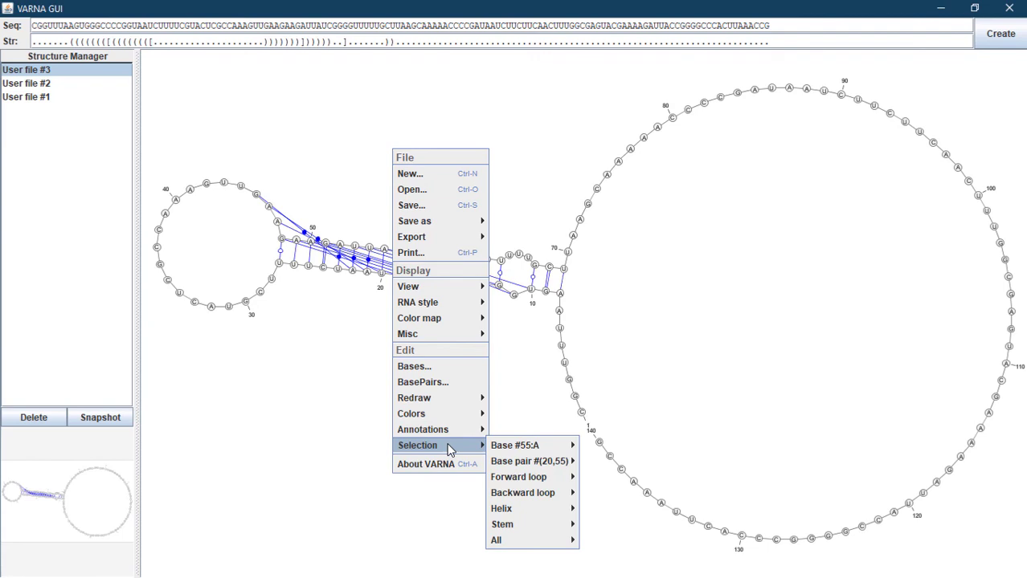
Close VARNA and open the exported picture 1 from the Desktop in Windows Photo Viewer.
click(1011, 9)
click(1010, 9)
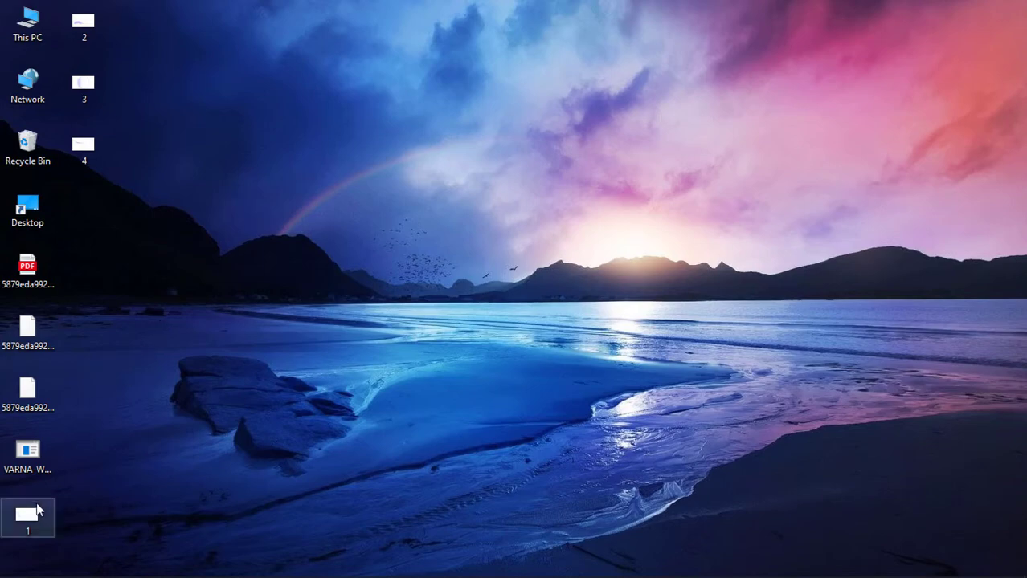
double_click(32, 518)
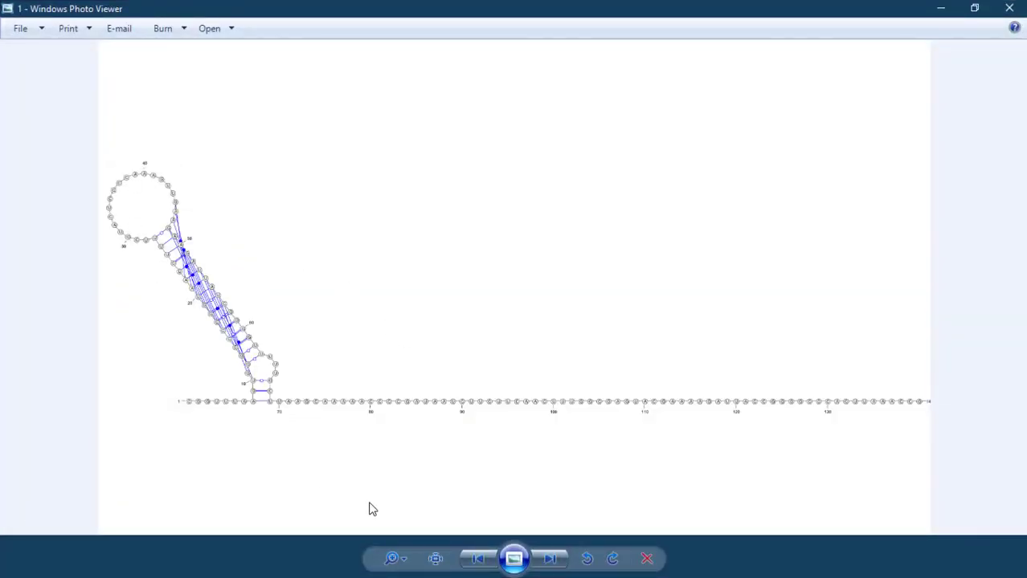
Examine the hairpin stem and its base pairs in picture 1 at actual size.
click(434, 559)
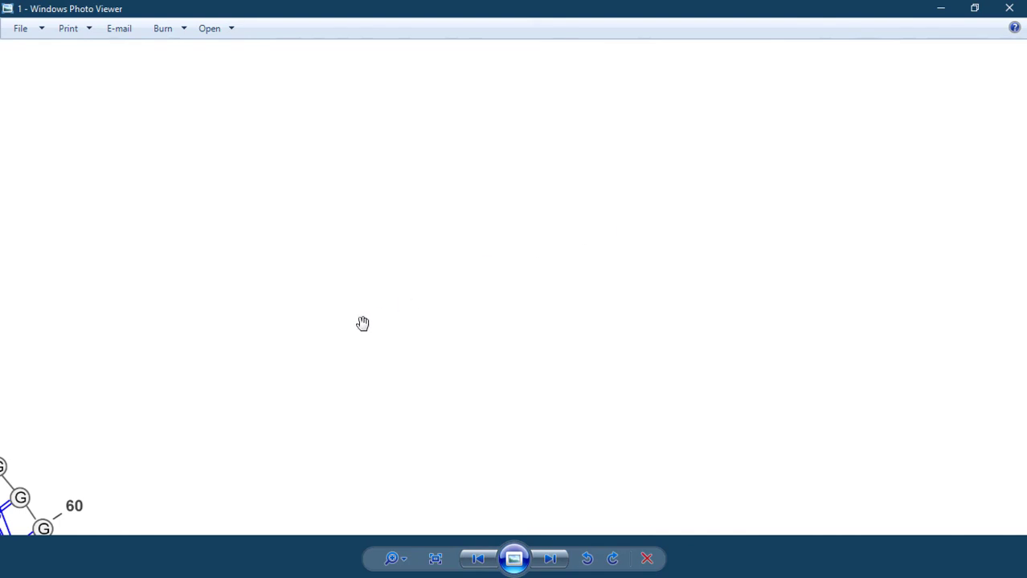
drag(362, 323, 687, 266)
mouse_move(257, 201)
mouse_down()
mouse_move(608, 369)
mouse_move(564, 277)
mouse_move(555, 226)
mouse_up()
drag(603, 433, 587, 377)
drag(605, 426, 529, 256)
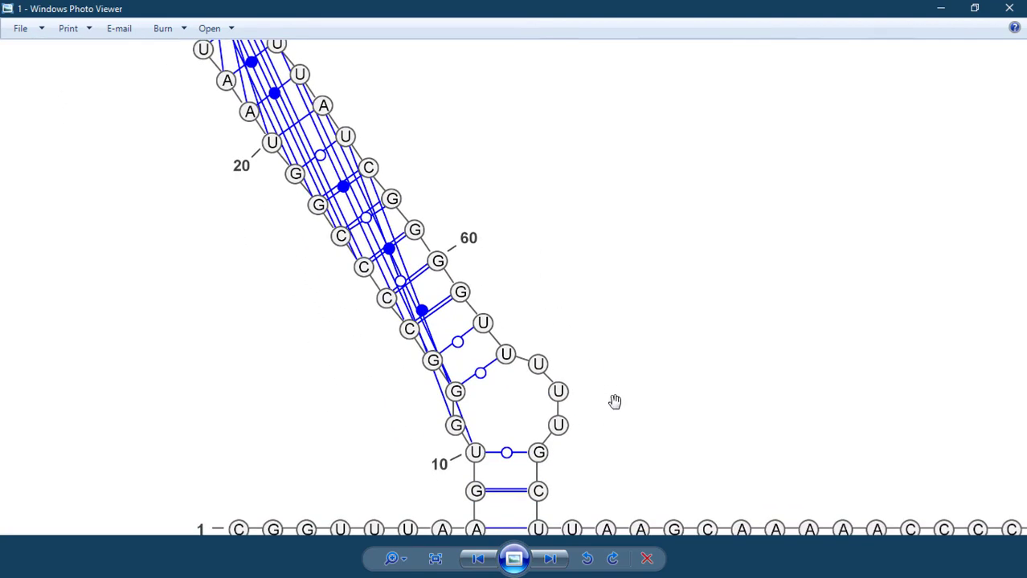
Inspect the base of the stem and the adjoining single strand in picture 1, and fit the whole picture to the window.
drag(615, 402, 578, 230)
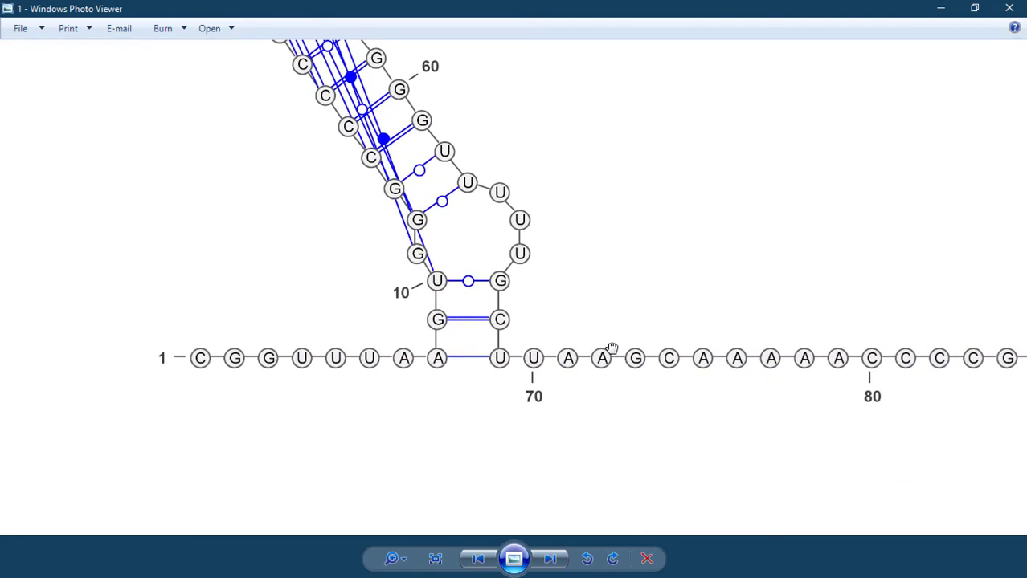
drag(612, 348, 586, 244)
click(435, 560)
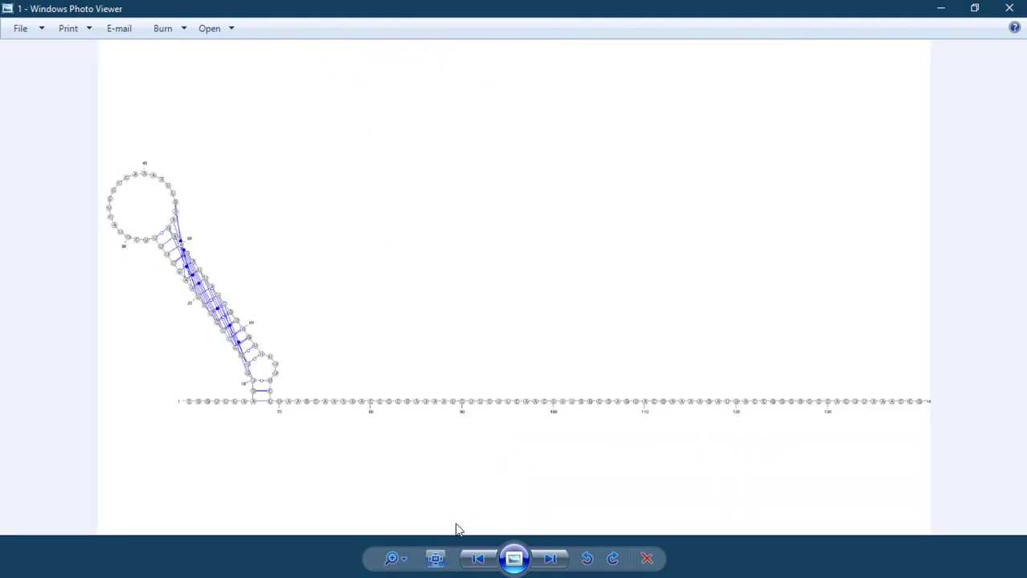
Go to picture 2 and examine the base-pair arcs of the linear drawing in close-up.
click(554, 560)
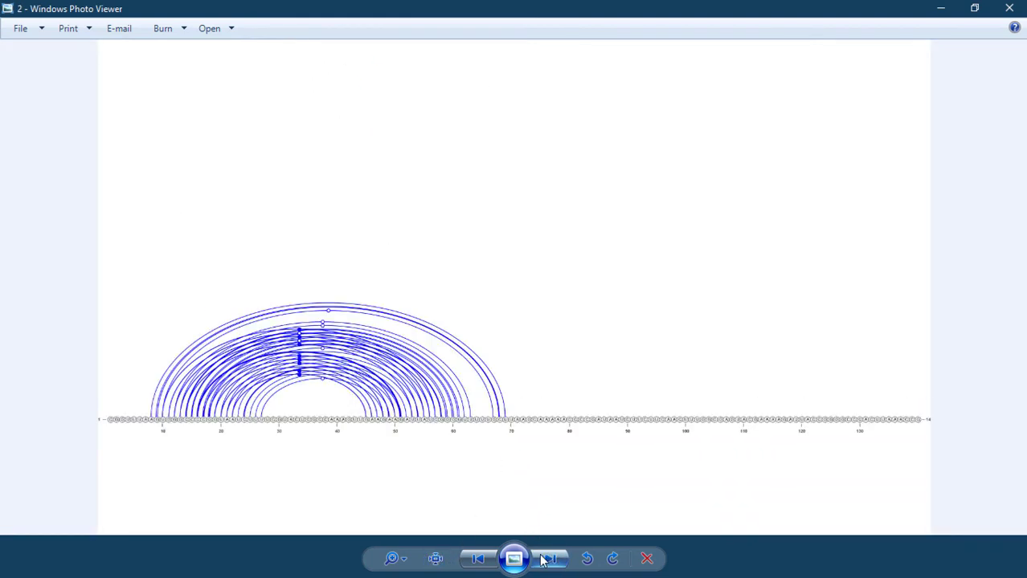
click(435, 560)
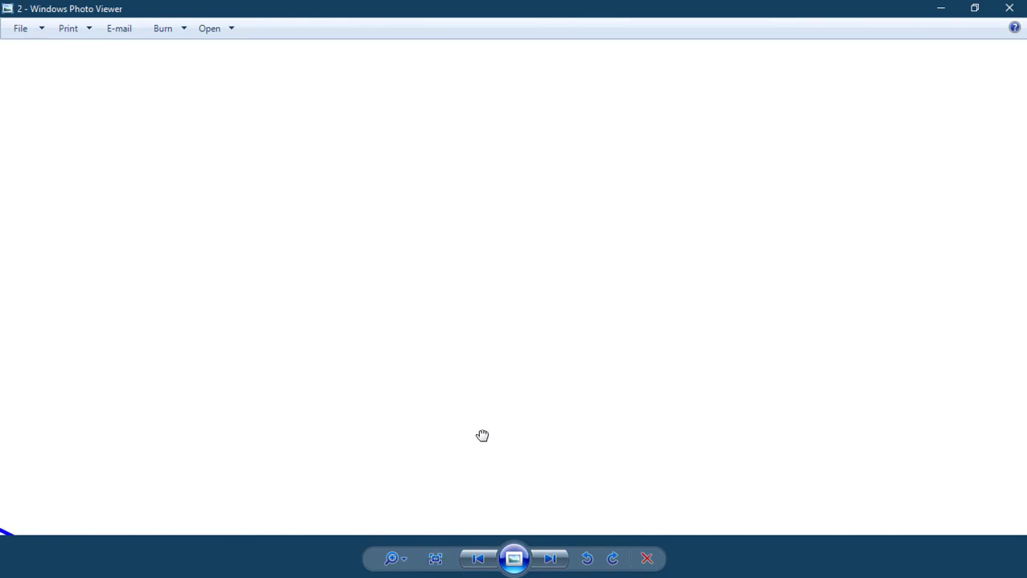
drag(481, 435, 521, 180)
drag(381, 387, 351, 298)
scroll(351, 297, down, 2)
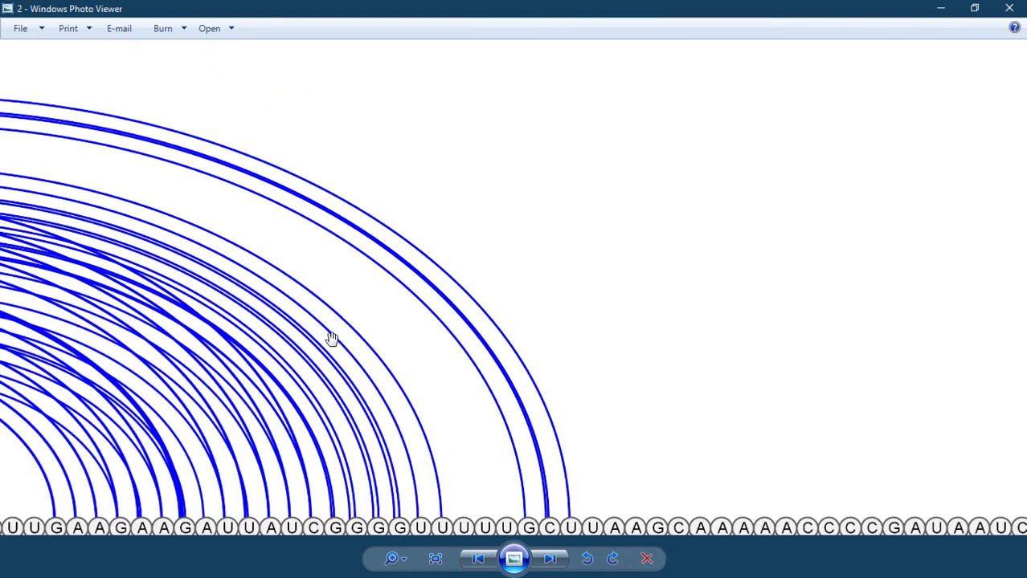
scroll(373, 325, up, 1)
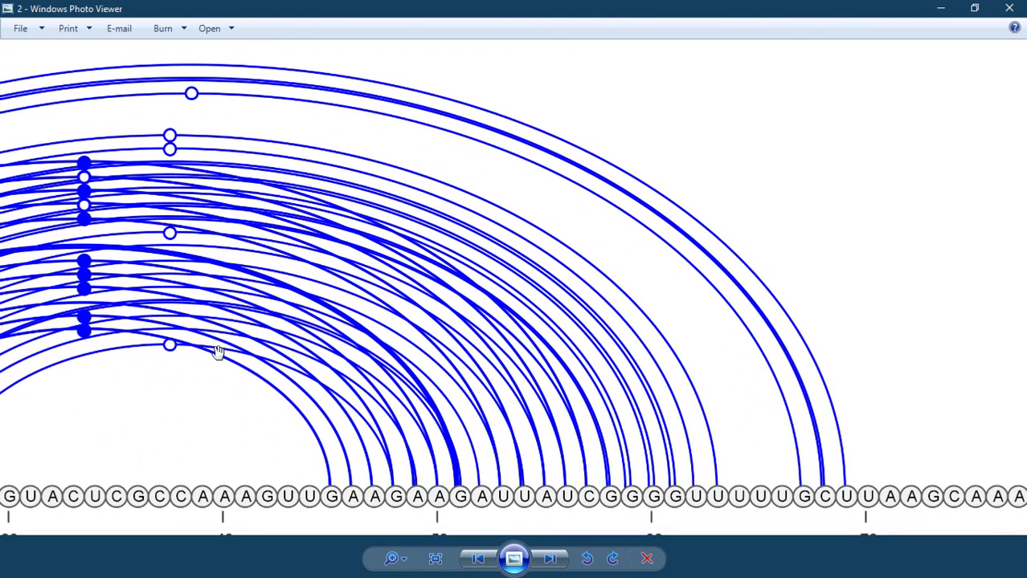
Follow the arcs and numbered nucleotides along the sequence line in picture 2, and return to the full-picture view.
drag(218, 353, 241, 346)
drag(32, 378, 287, 328)
drag(163, 338, 612, 340)
drag(734, 386, 453, 339)
drag(796, 403, 500, 394)
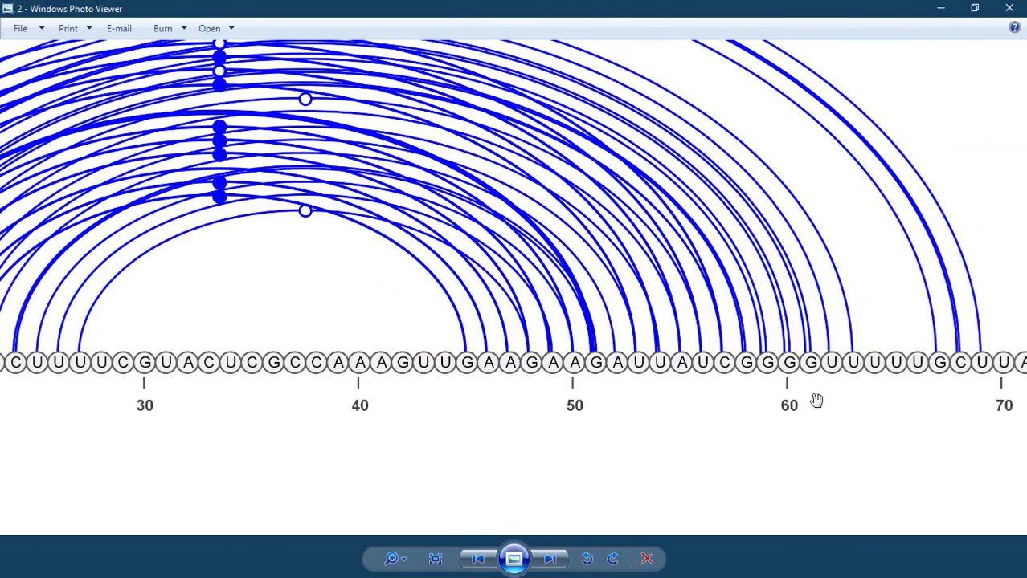
drag(737, 401, 591, 400)
drag(1007, 418, 431, 392)
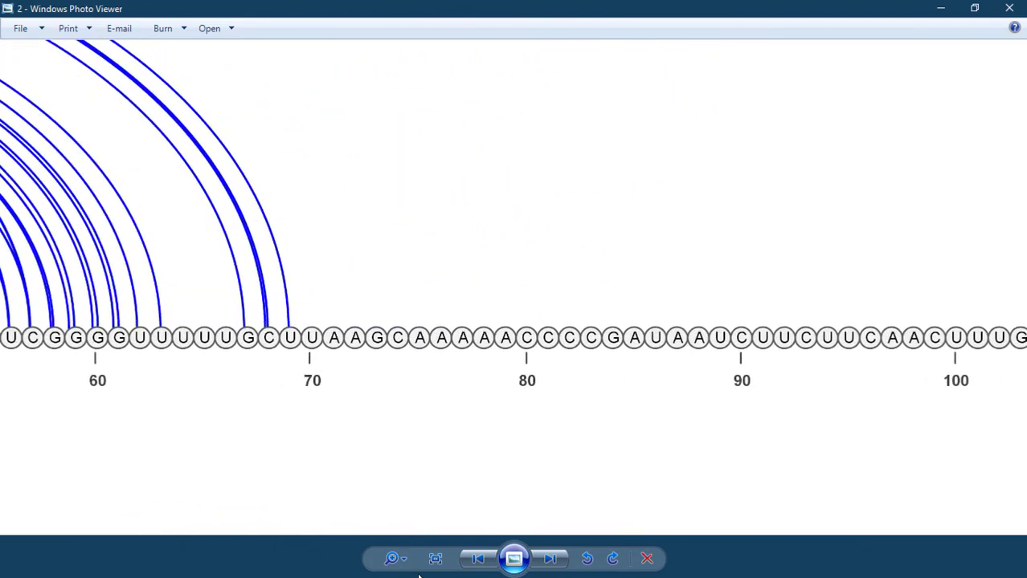
click(435, 559)
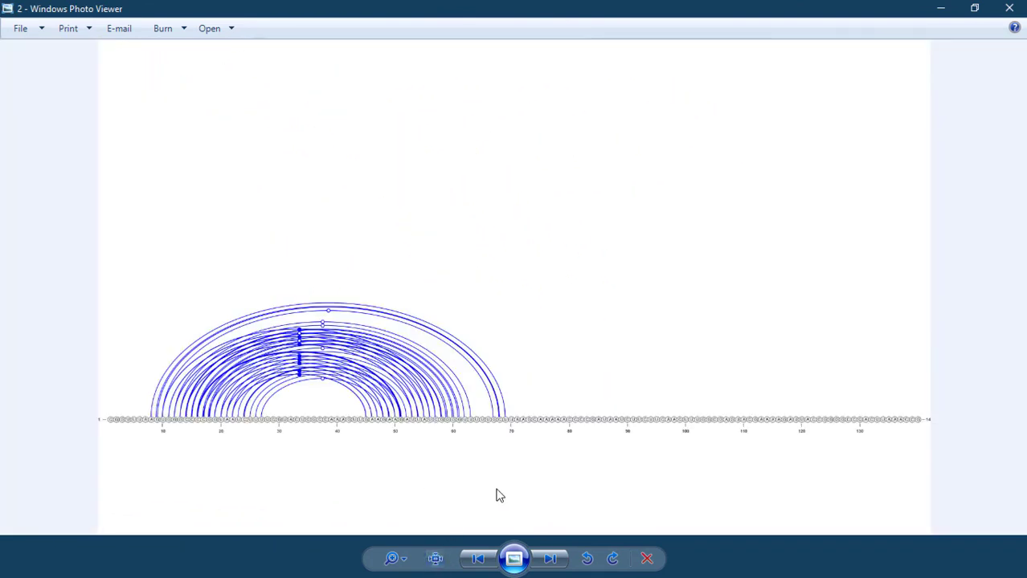
Go to picture 3 and examine the base-pair lines and numbered nucleotides of the circular drawing.
click(549, 559)
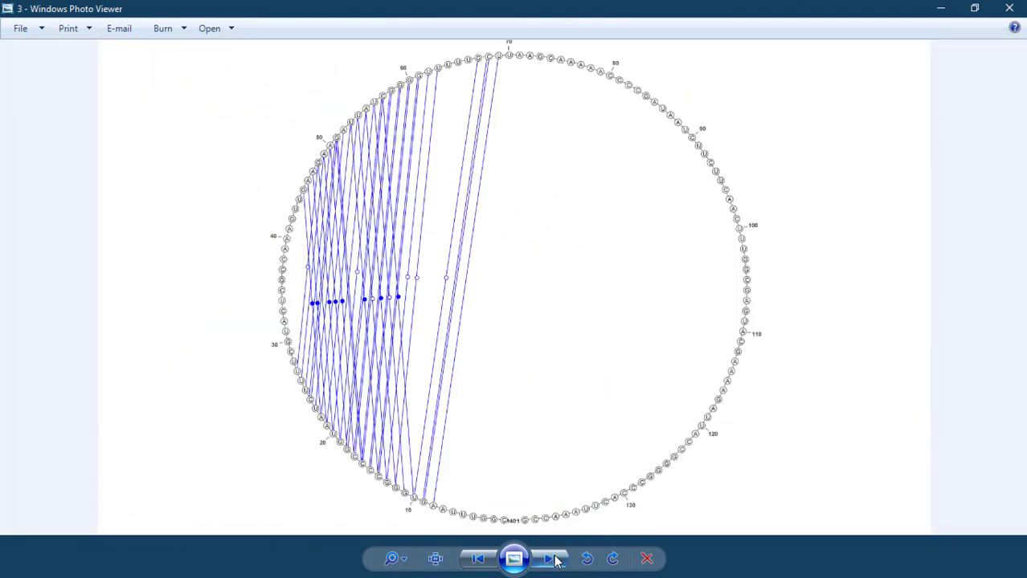
click(436, 559)
drag(242, 262, 741, 351)
scroll(229, 218, down, 5)
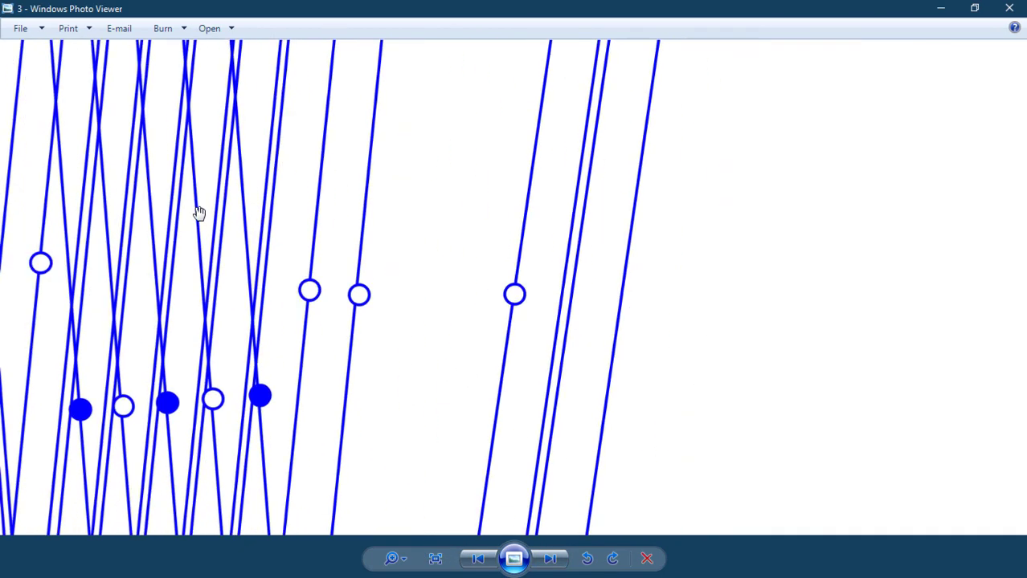
scroll(206, 231, down, 3)
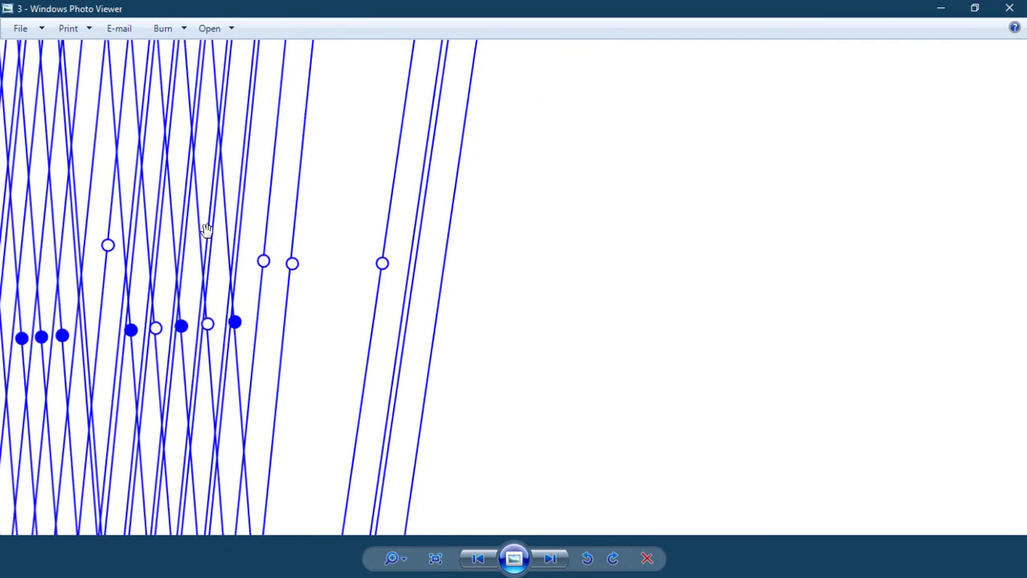
drag(237, 197, 505, 197)
drag(548, 389, 476, 171)
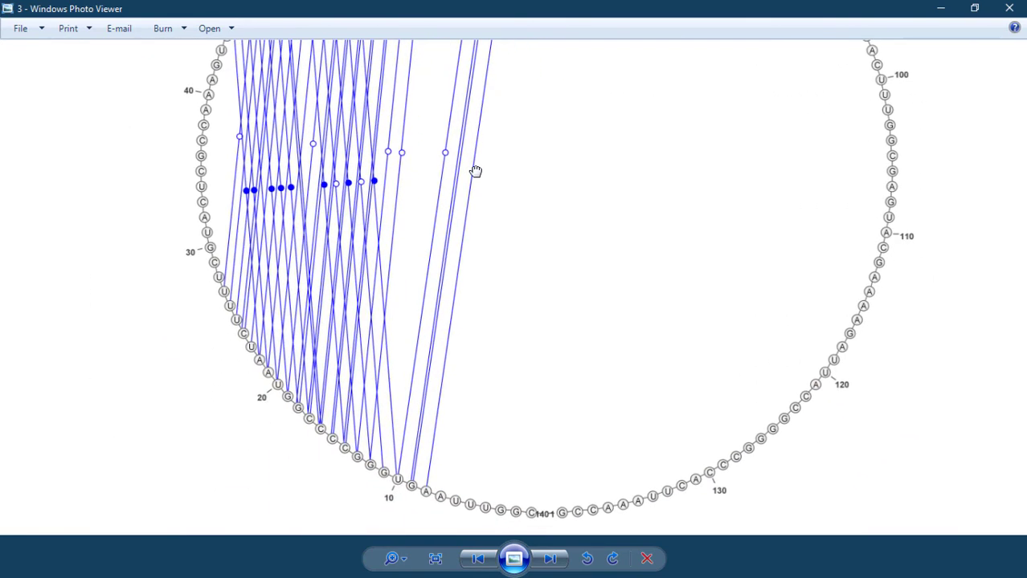
Go to picture 4 and examine the stem's base pairs at close range, from nucleotide 10 to the hairpin loop.
click(552, 562)
click(435, 558)
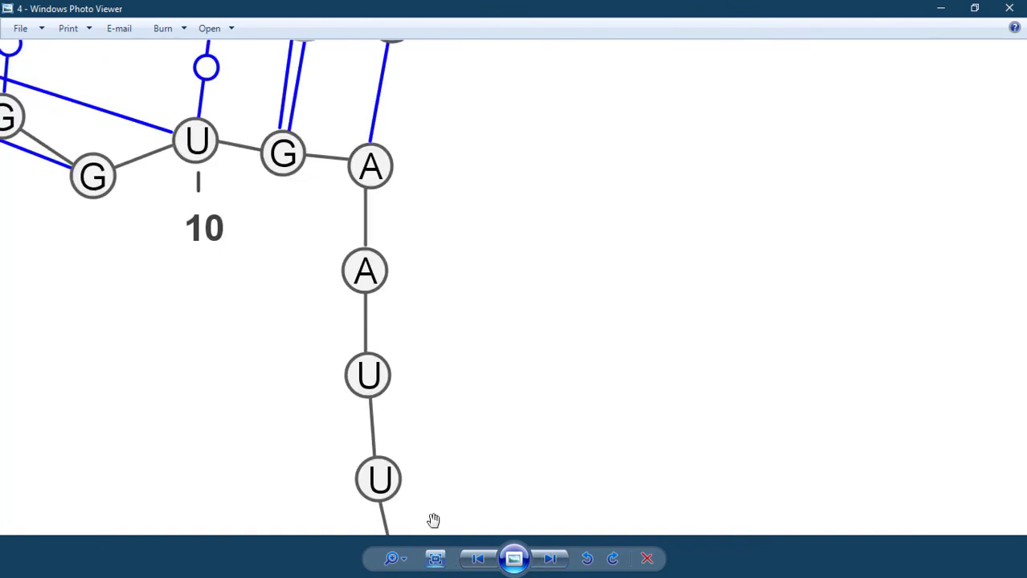
drag(270, 231, 637, 386)
scroll(634, 384, down, 1)
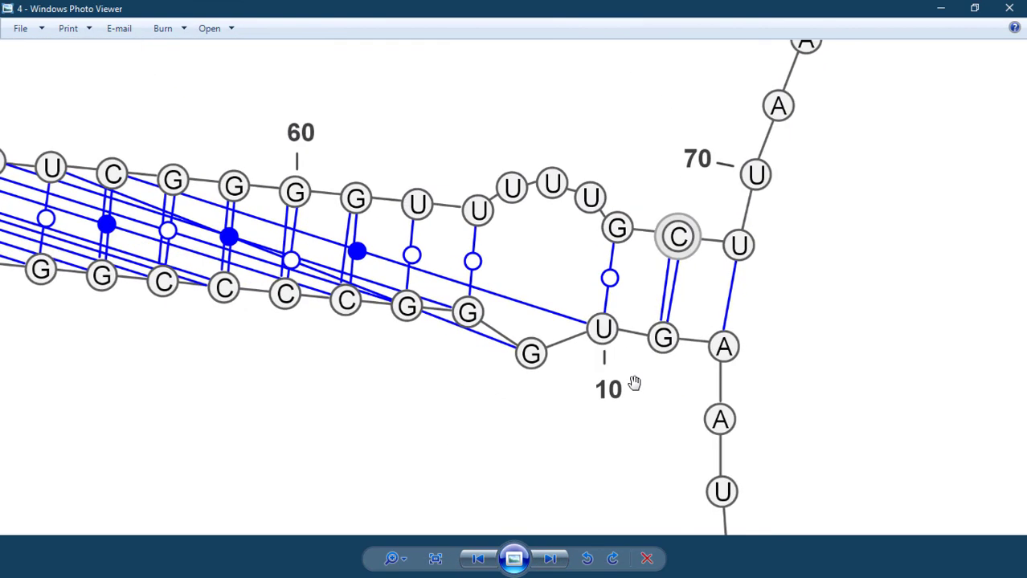
drag(243, 271, 639, 329)
drag(132, 284, 522, 313)
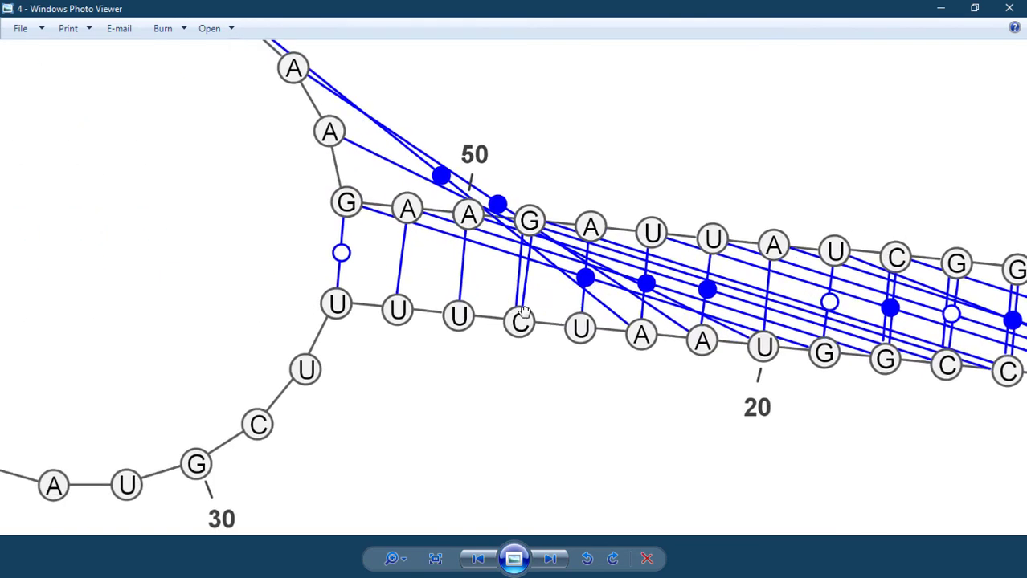
Review the overall layout of picture 4, including the hairpin loop, the stem and the large circular loop.
scroll(522, 313, down, 2)
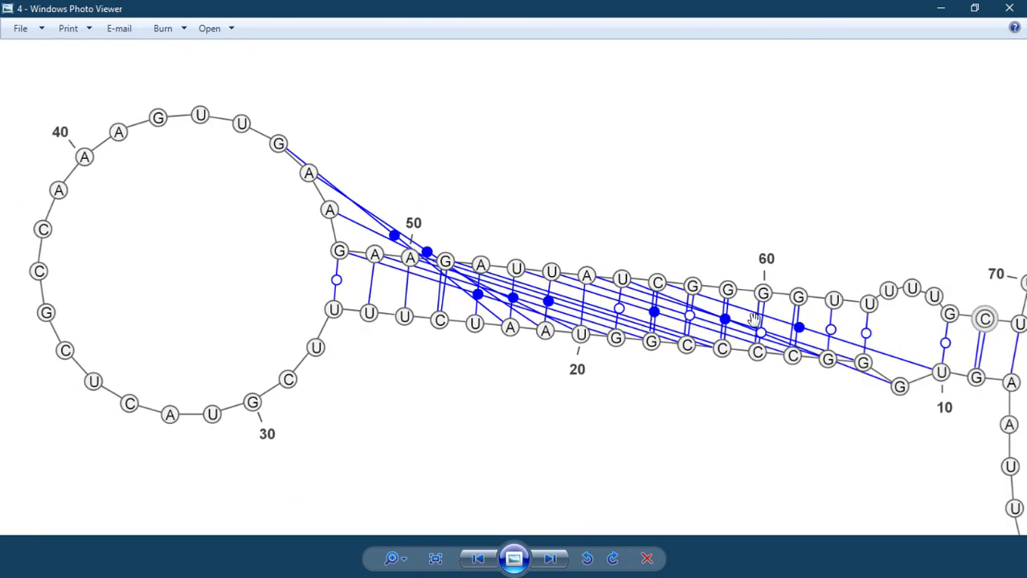
drag(775, 329, 470, 307)
drag(775, 300, 607, 300)
scroll(607, 300, down, 2)
scroll(608, 300, down, 1)
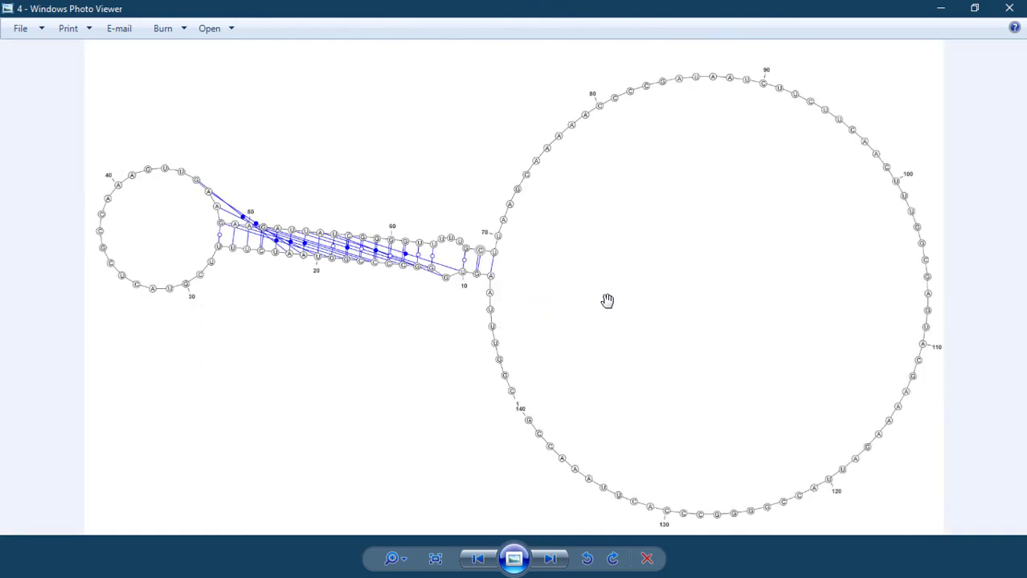